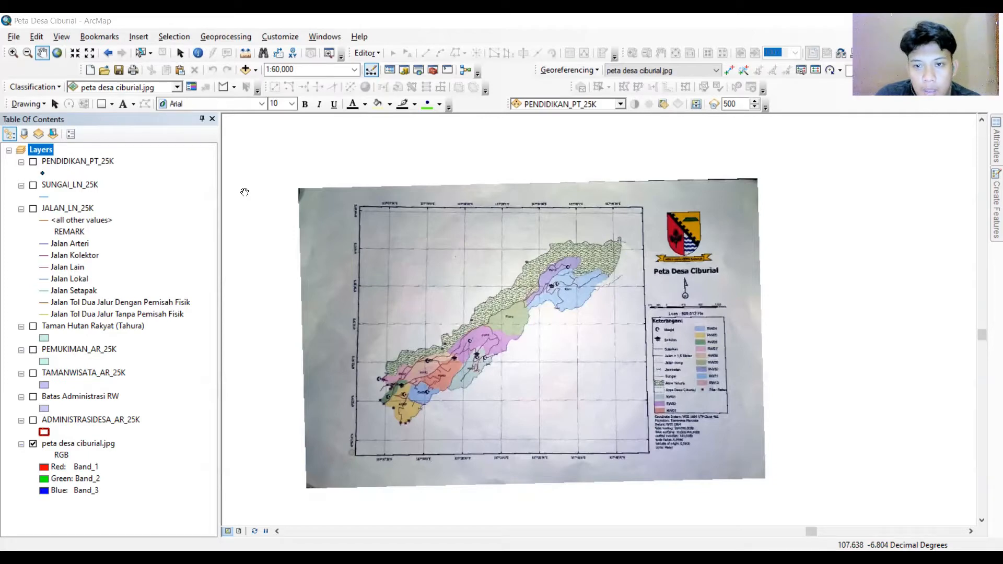
Add the first control point at the top-left grid intersection of the scanned map and enter its longitude and latitude in DMS.
click(729, 70)
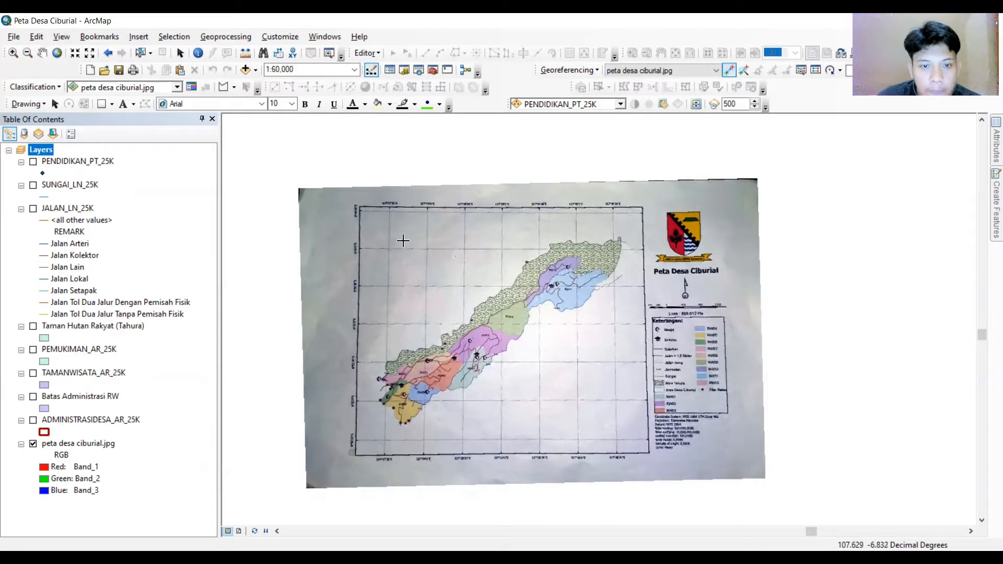
scroll(381, 247, up, 4)
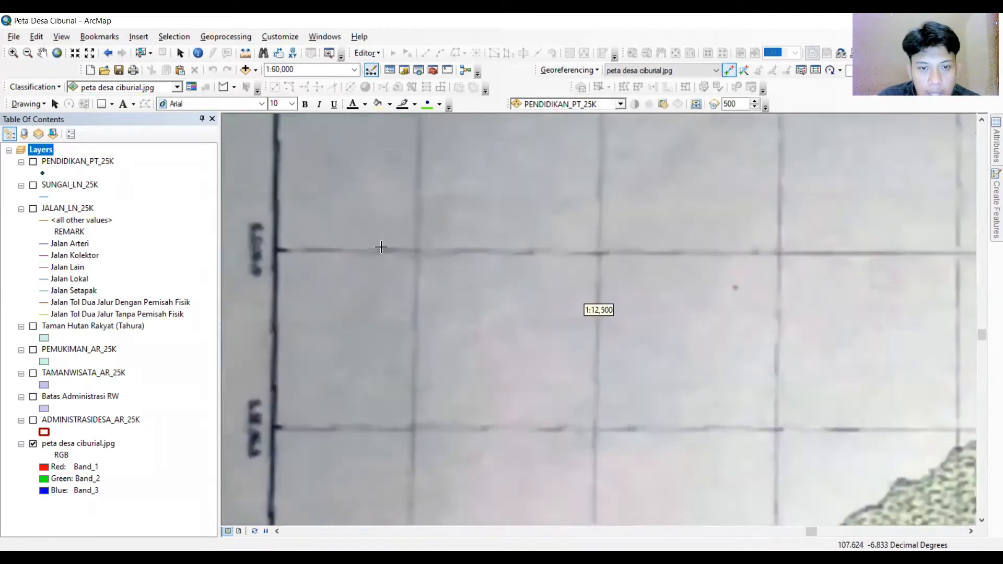
scroll(378, 204, up, 2)
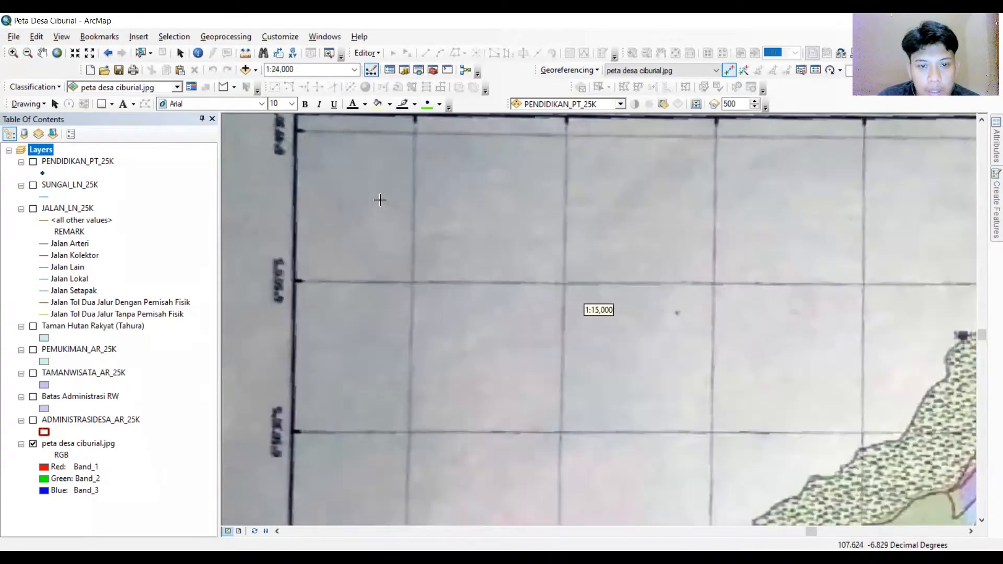
scroll(377, 310, down, 2)
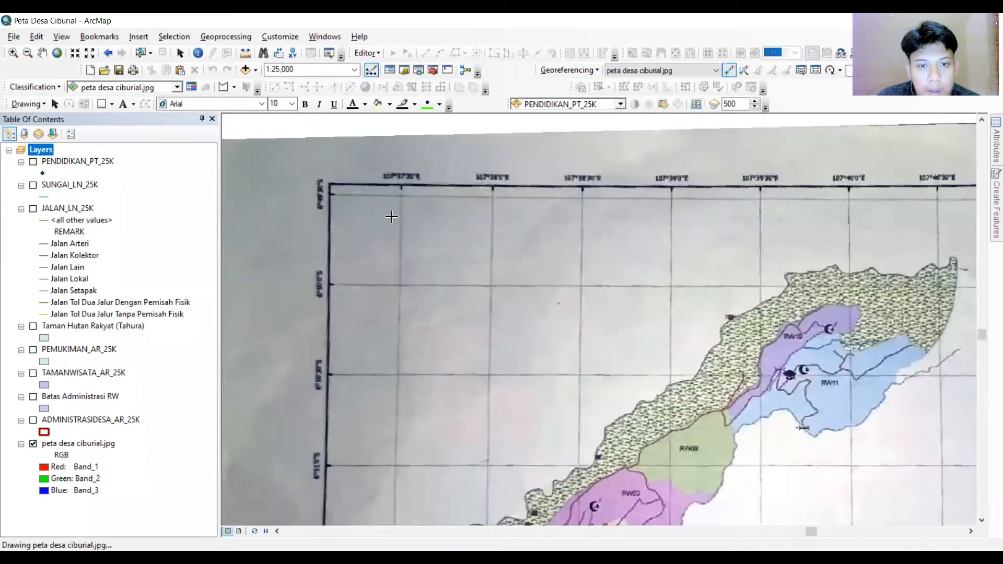
scroll(392, 217, up, 3)
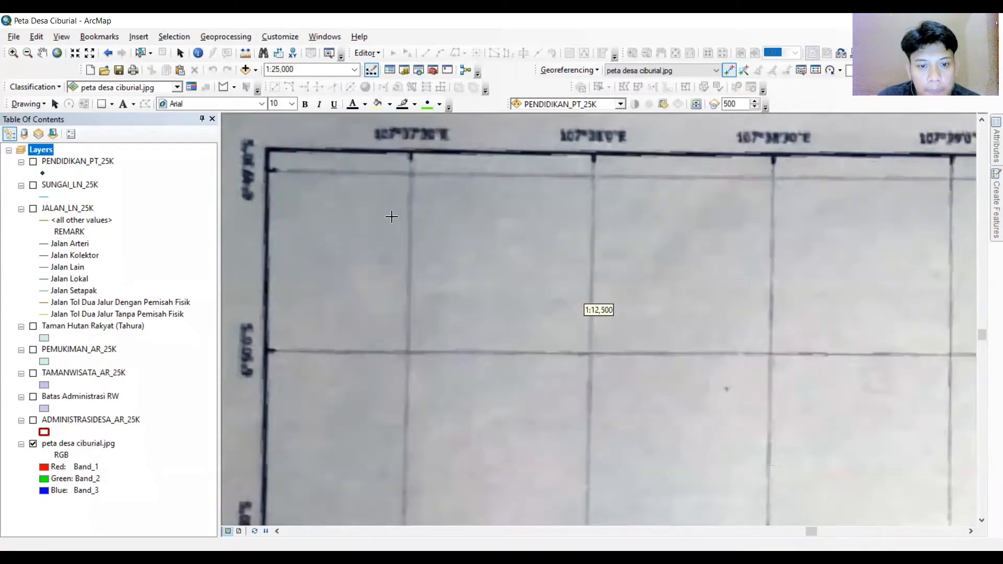
right_click(407, 353)
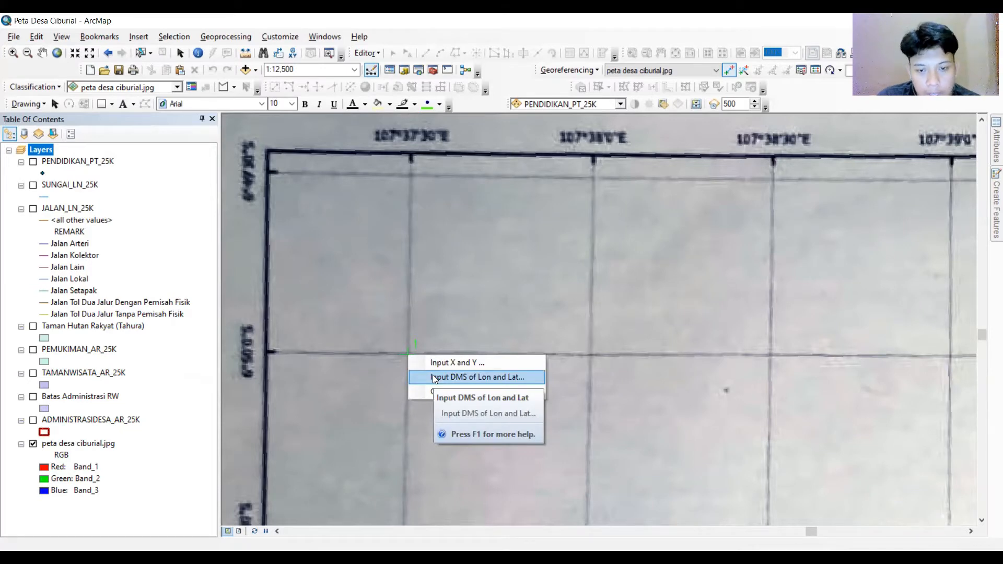
click(434, 377)
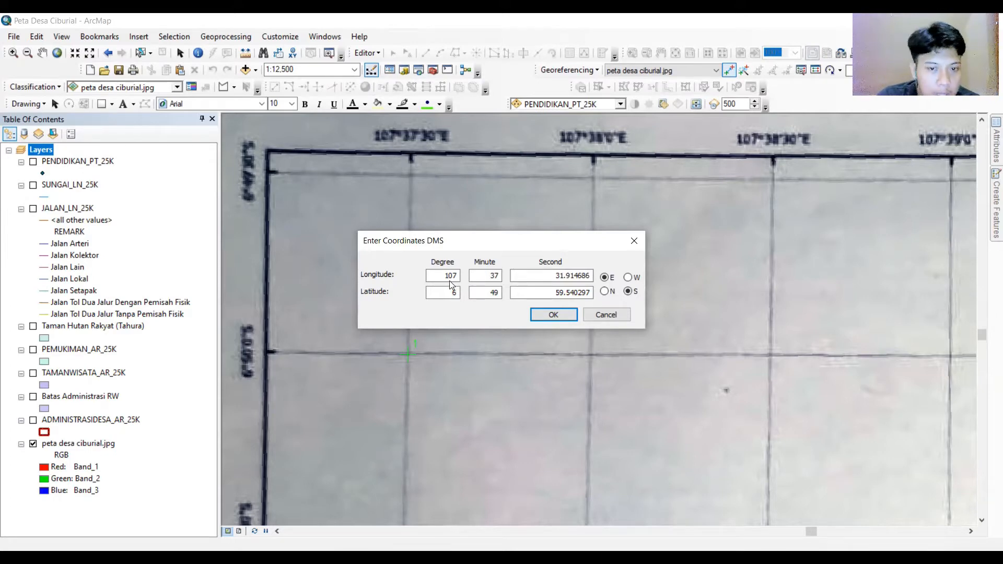
drag(443, 277, 463, 277)
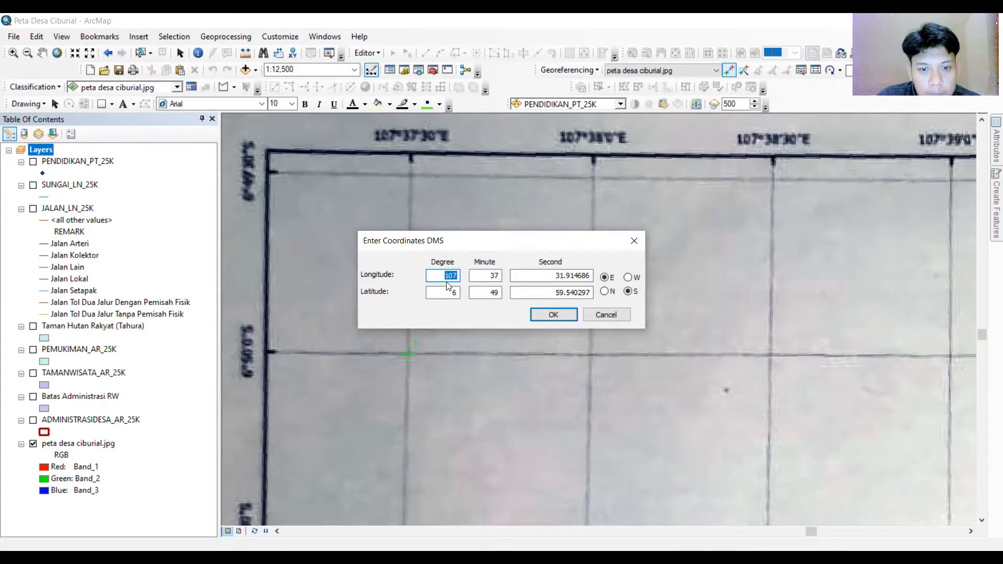
click(481, 276)
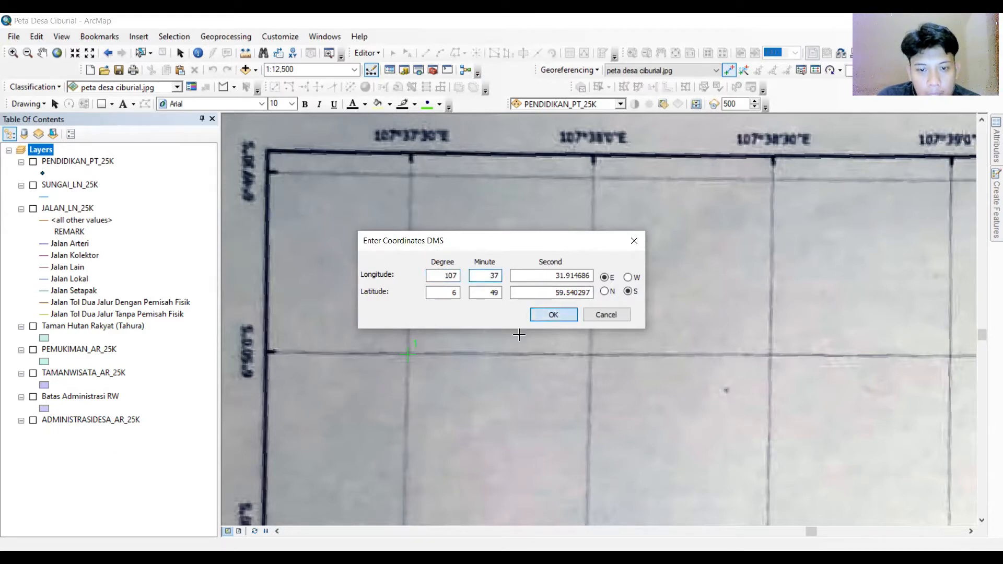
scroll(453, 354, up, 2)
scroll(453, 355, down, 3)
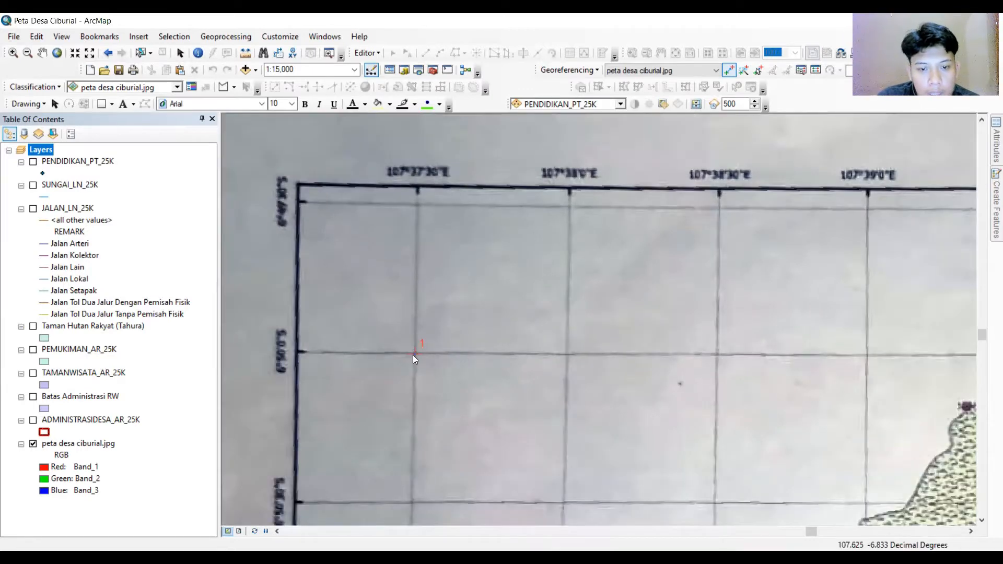
right_click(413, 355)
click(315, 367)
right_click(314, 367)
click(330, 406)
scroll(330, 405, down, 2)
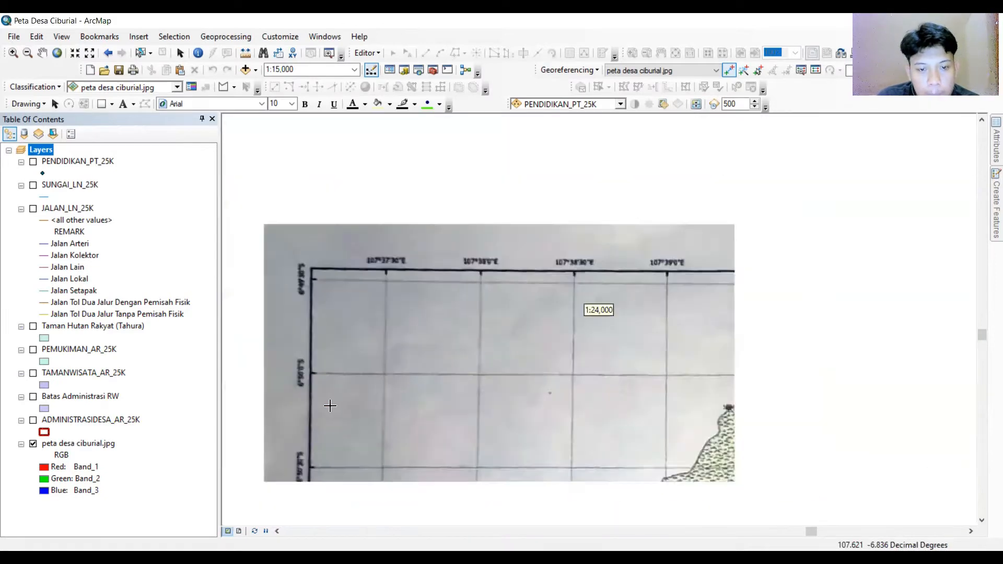
scroll(331, 405, down, 4)
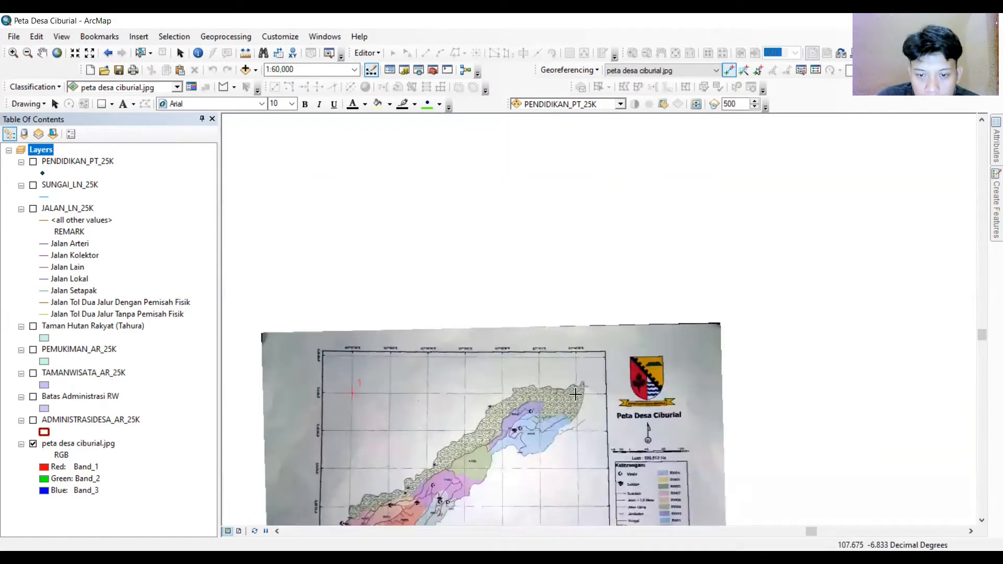
Pan and zoom across the scanned village map to examine its grid labels and extent.
scroll(574, 395, up, 5)
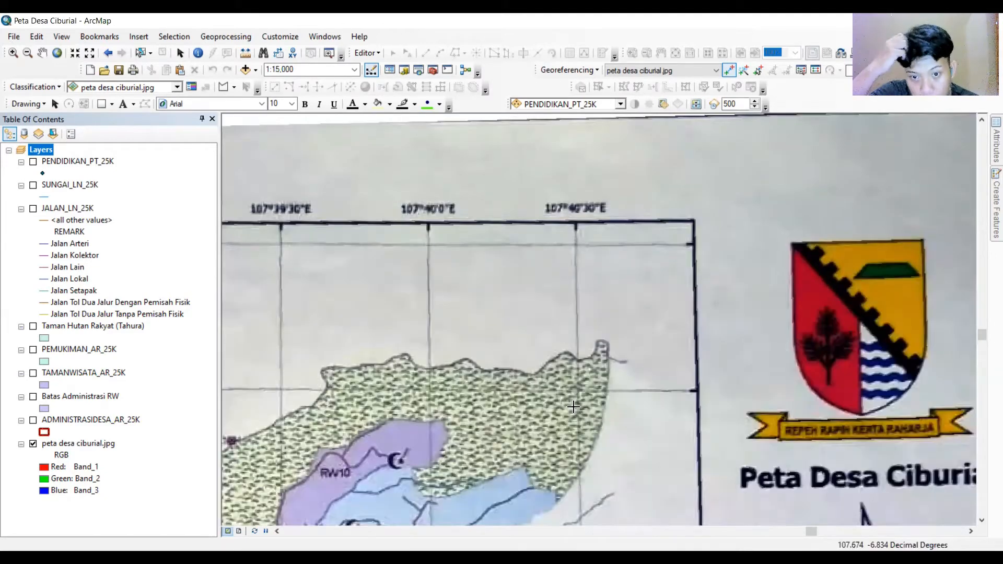
scroll(587, 410, down, 4)
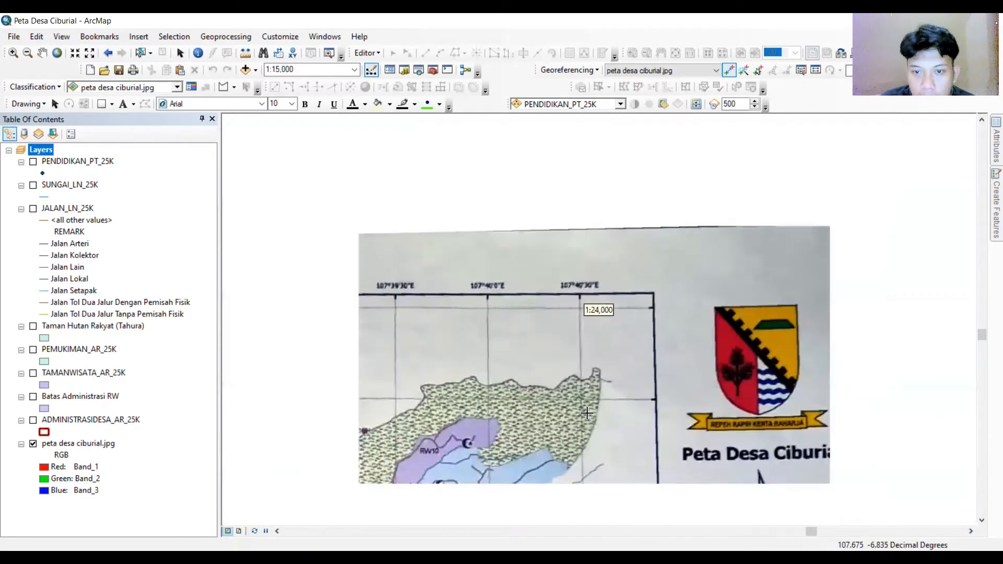
click(983, 372)
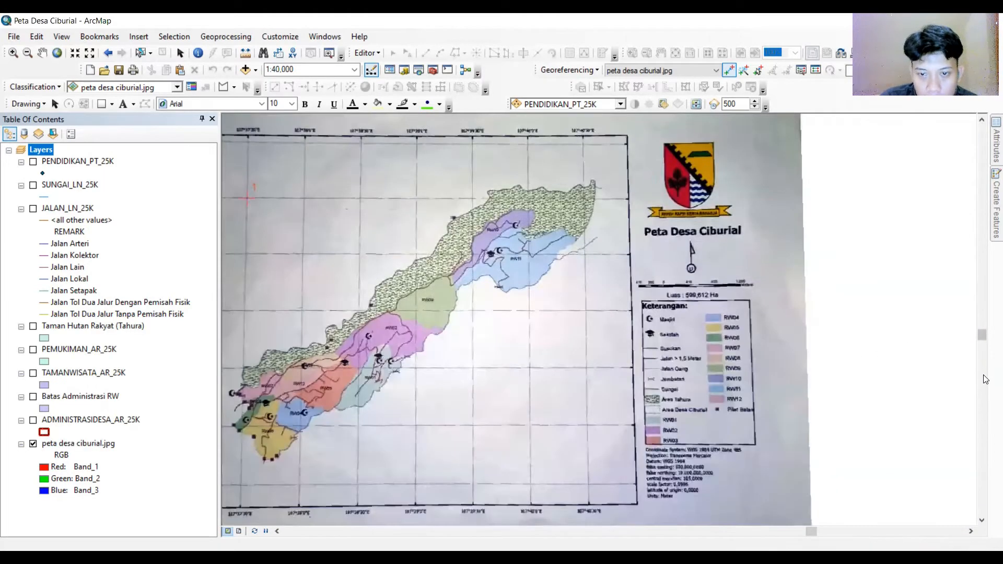
click(984, 391)
click(753, 531)
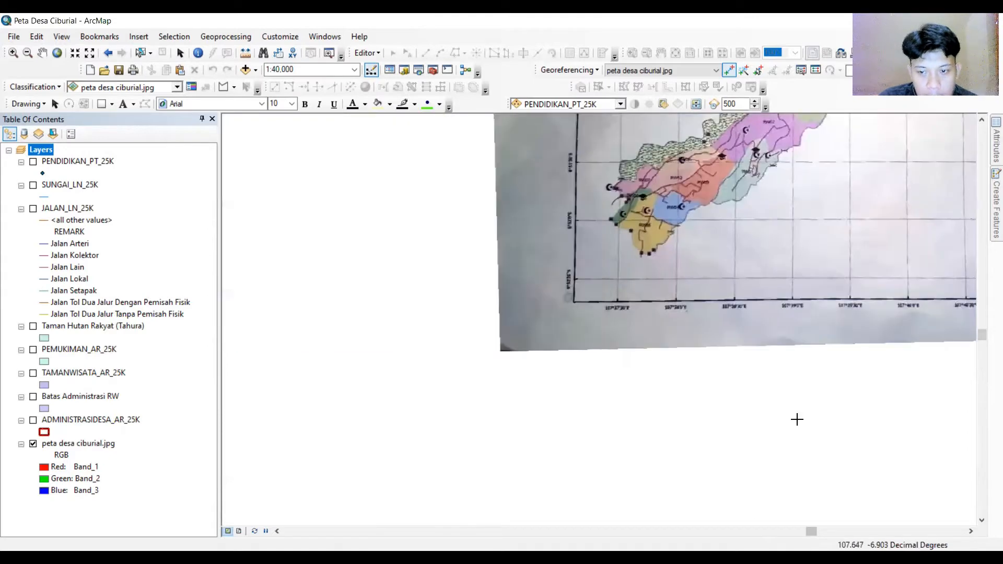
click(981, 315)
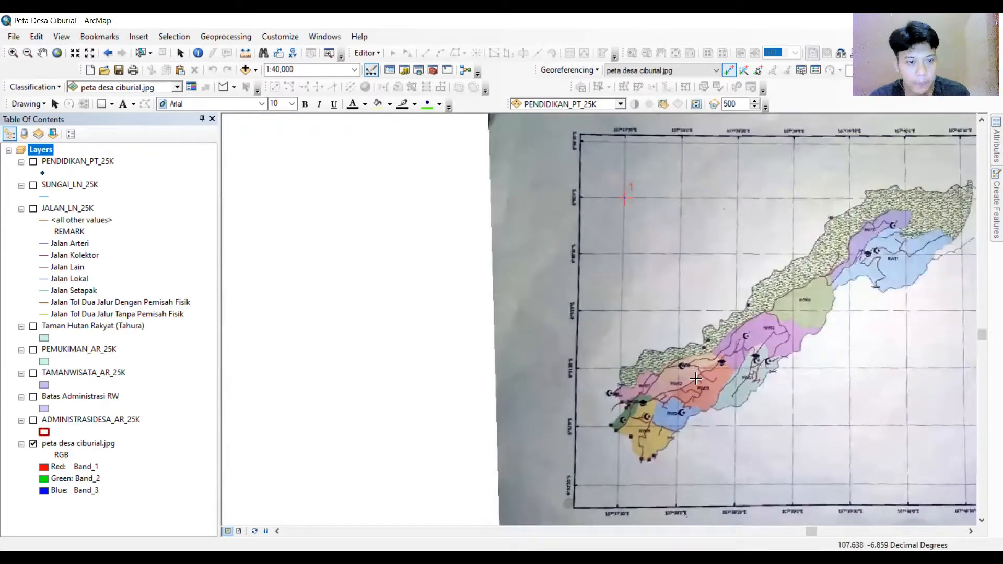
scroll(662, 370, up, 1)
scroll(661, 370, down, 2)
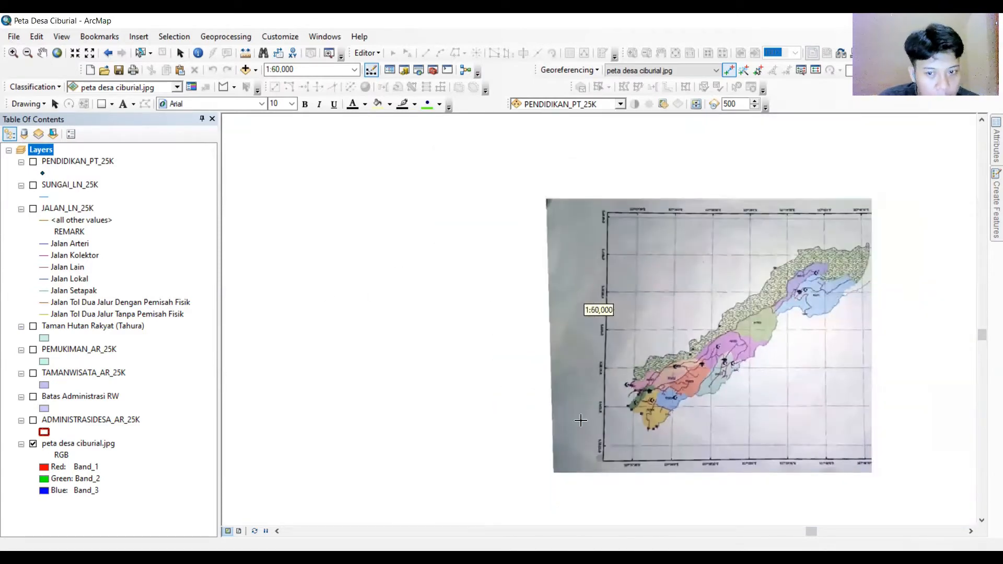
click(842, 531)
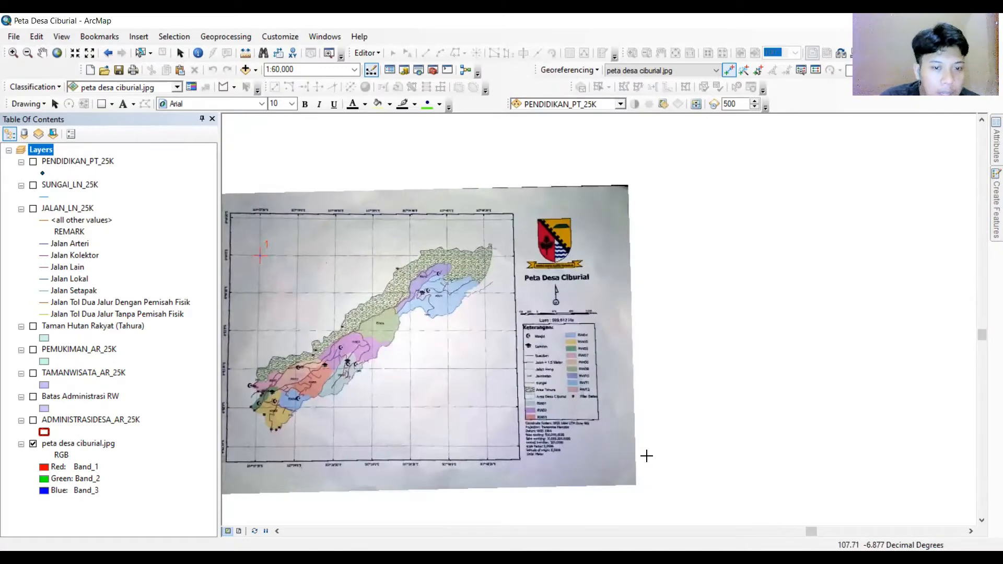
click(755, 532)
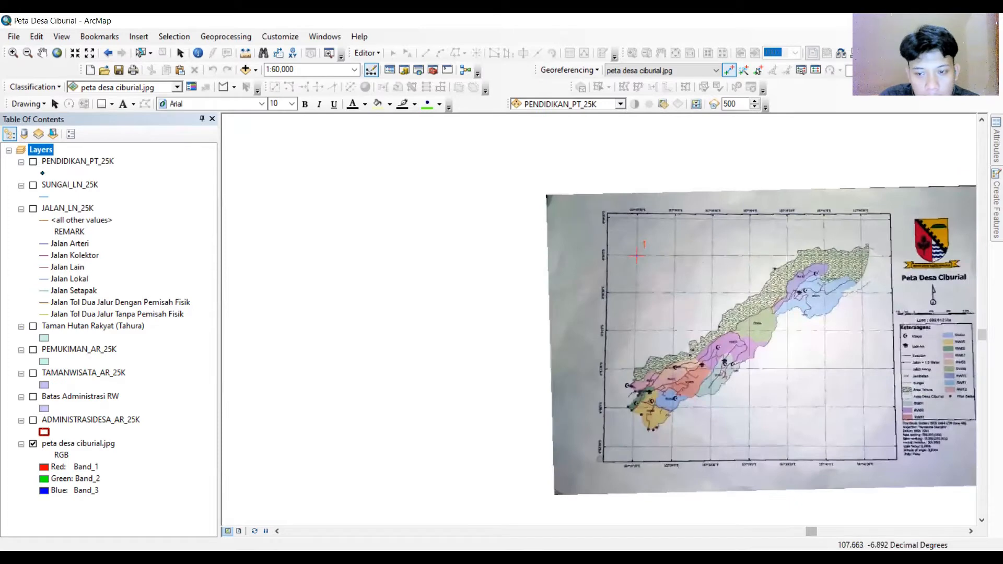
click(810, 532)
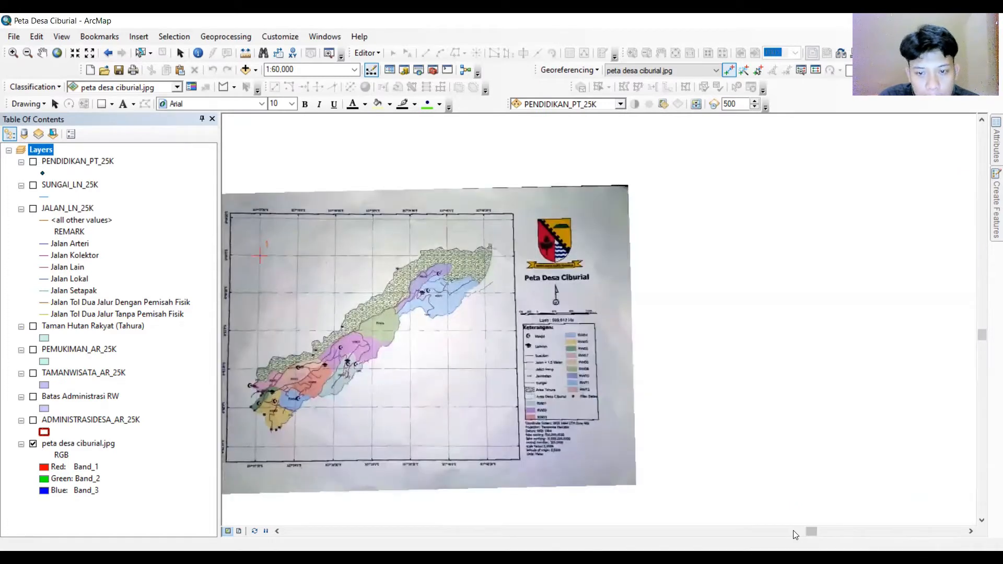
click(792, 530)
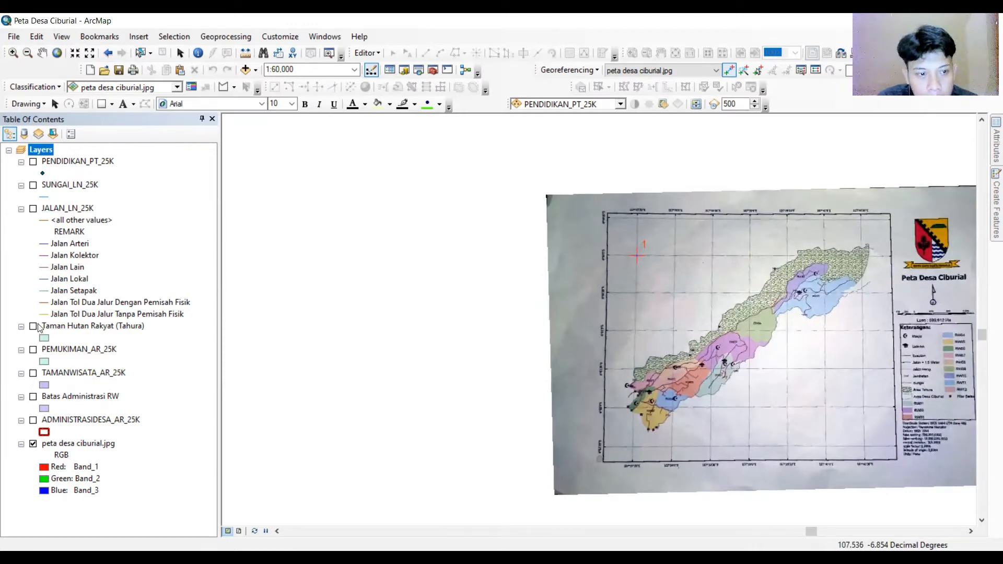
Turn on the Batas Administrasi RW and Taman Hutan Rakyat (Tahura) layers over the scanned map.
click(34, 397)
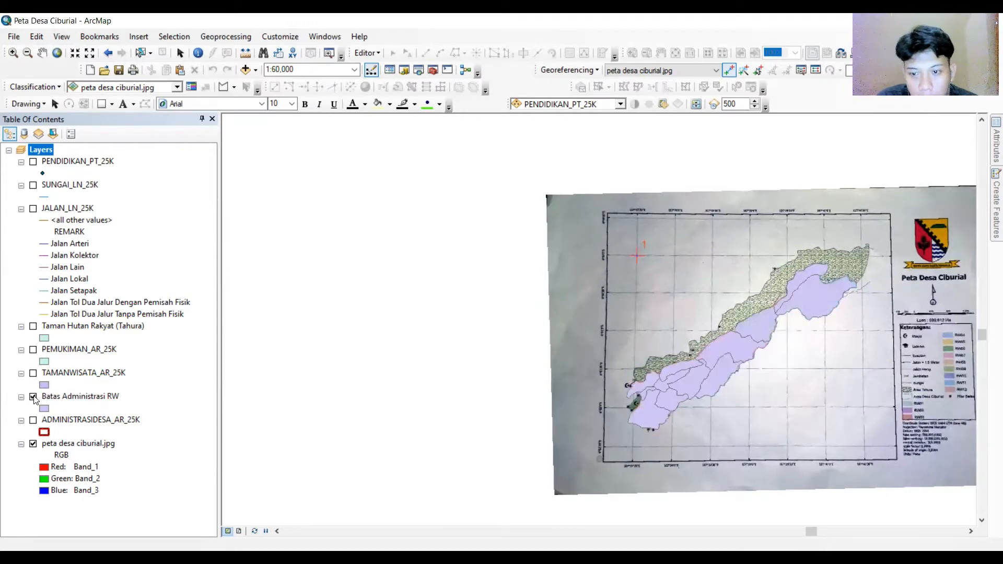
scroll(911, 304, down, 2)
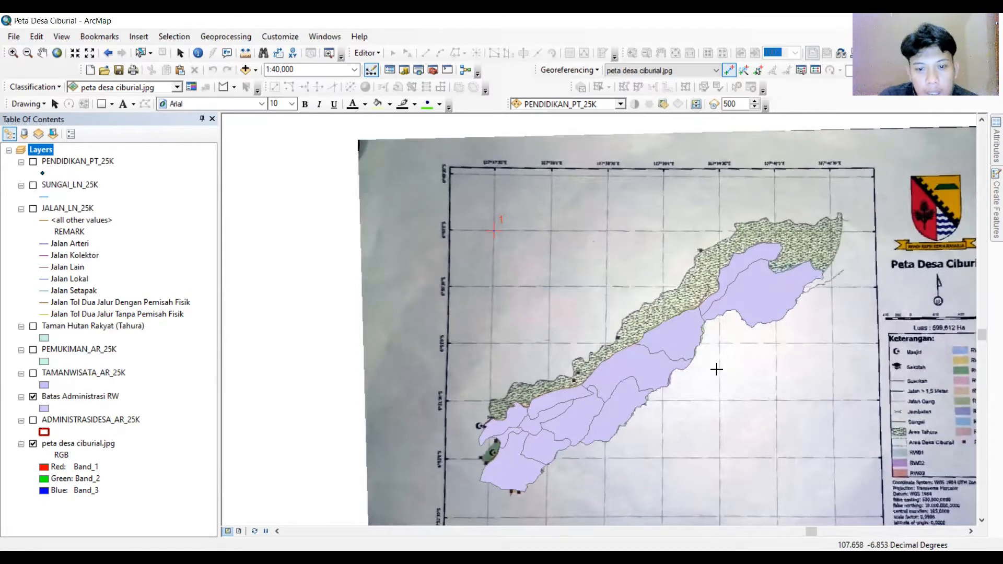
click(33, 327)
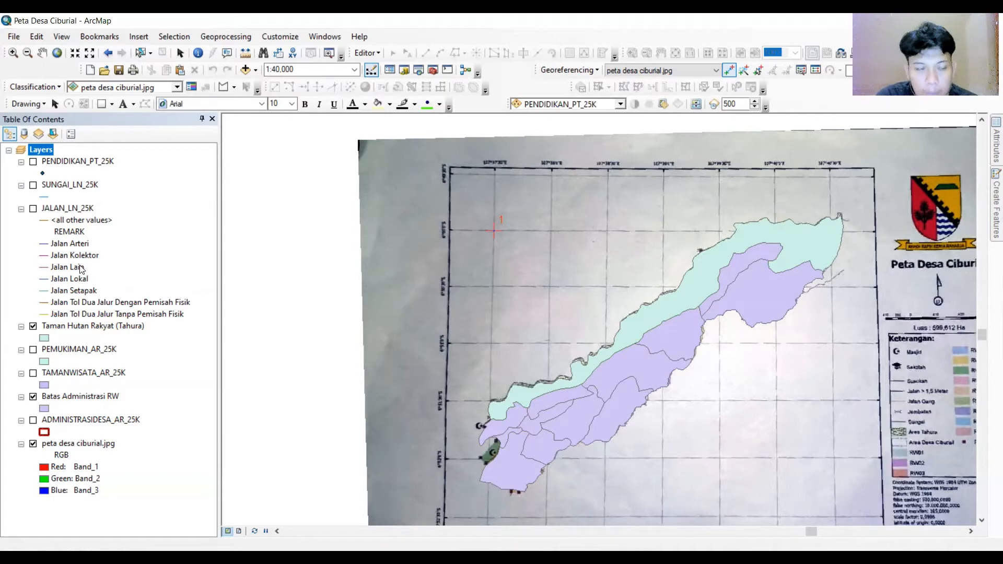
Show the JALAN_LN_25K and SUNGAI_LN_25K layers over the scan for comparison, then hide them again.
click(33, 208)
click(33, 185)
click(33, 209)
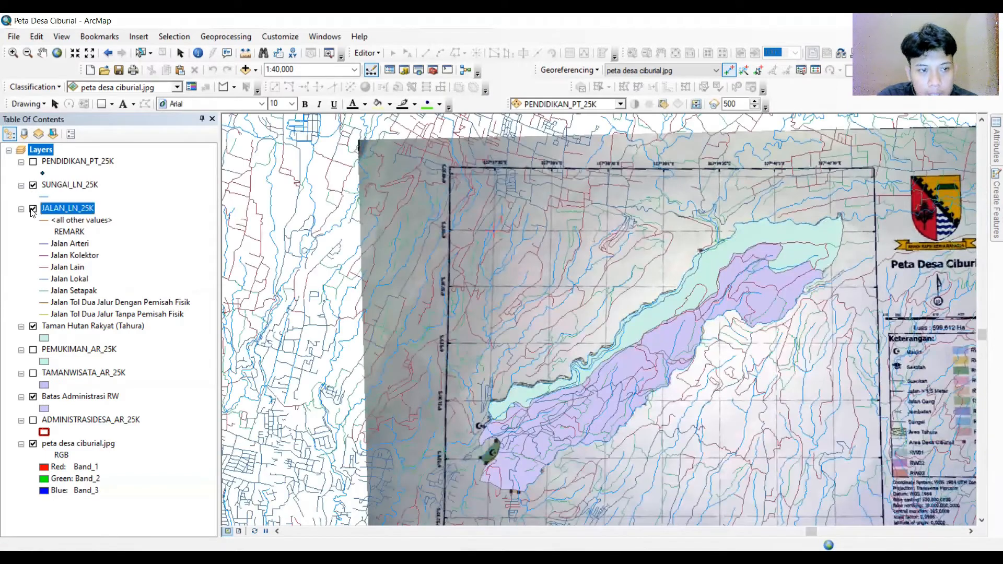
click(33, 209)
click(33, 185)
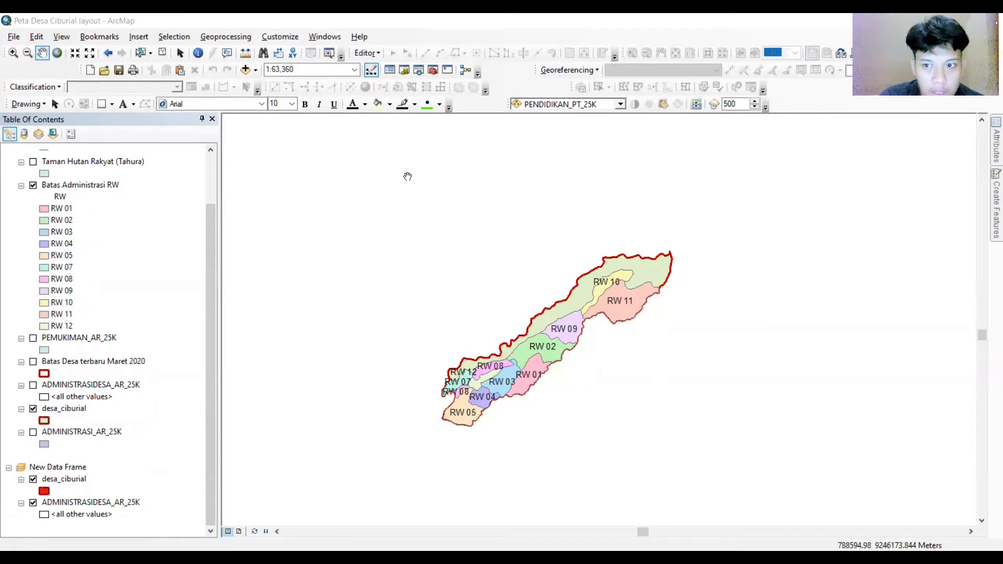
In the layout map, briefly show and hide the PEMUKIMAN_AR_25K layer over the RW boundaries and review the layer list.
drag(547, 260, 546, 252)
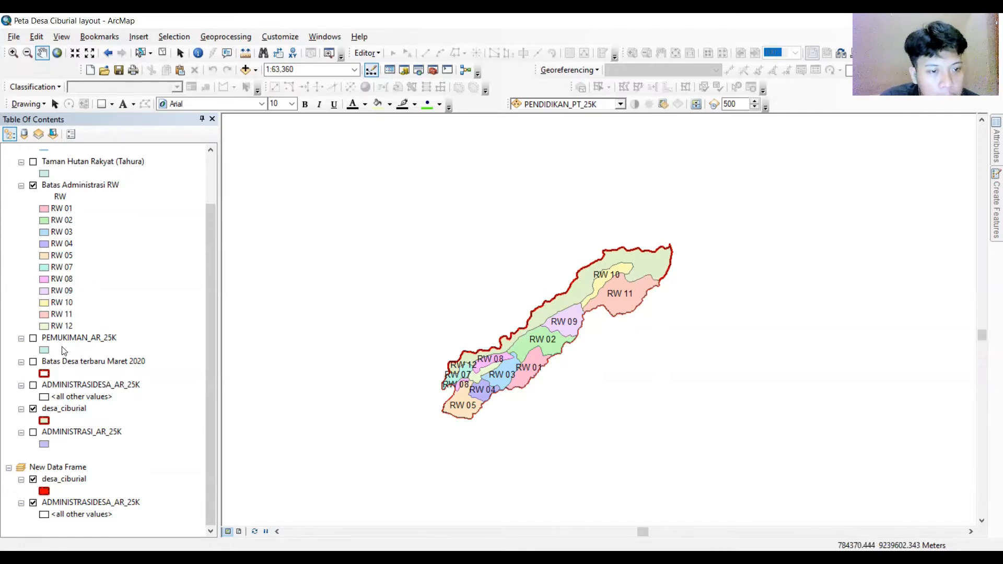
click(33, 339)
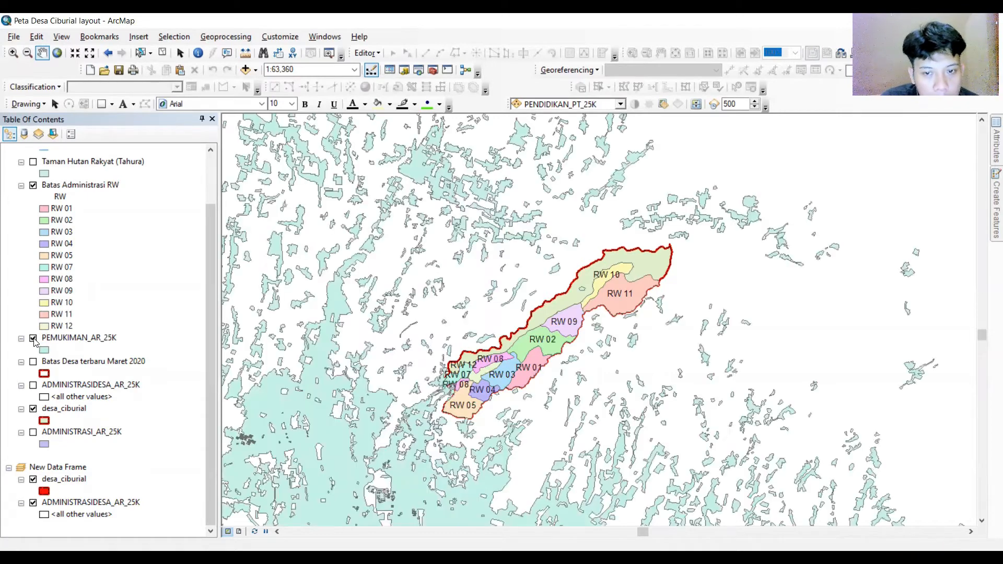
click(34, 338)
scroll(42, 337, up, 3)
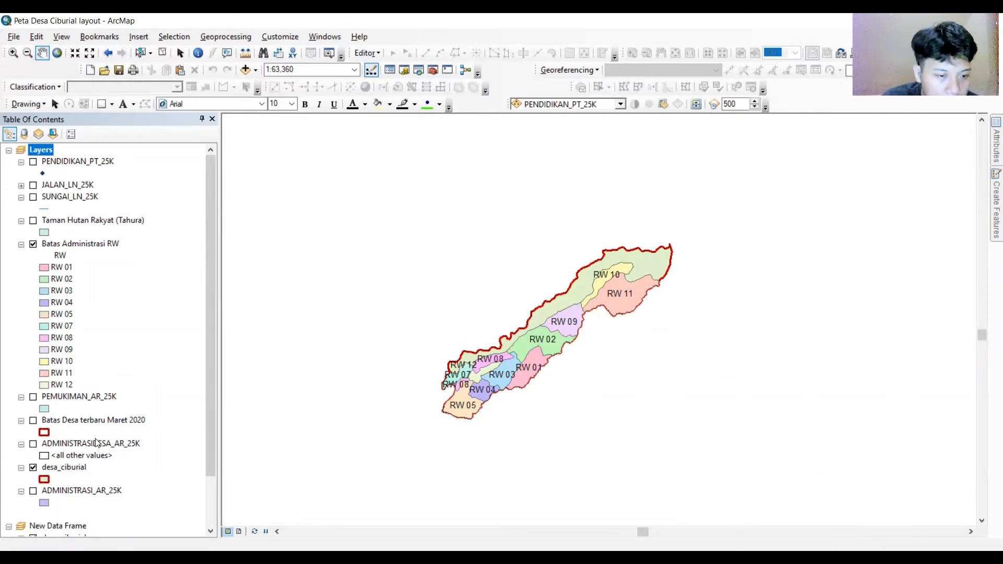
scroll(96, 443, down, 3)
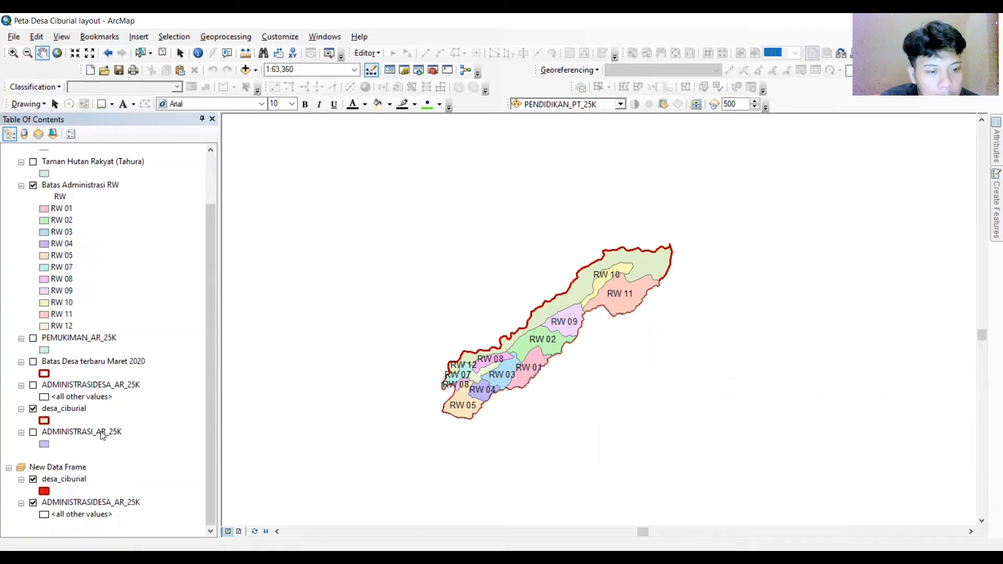
scroll(100, 439, up, 3)
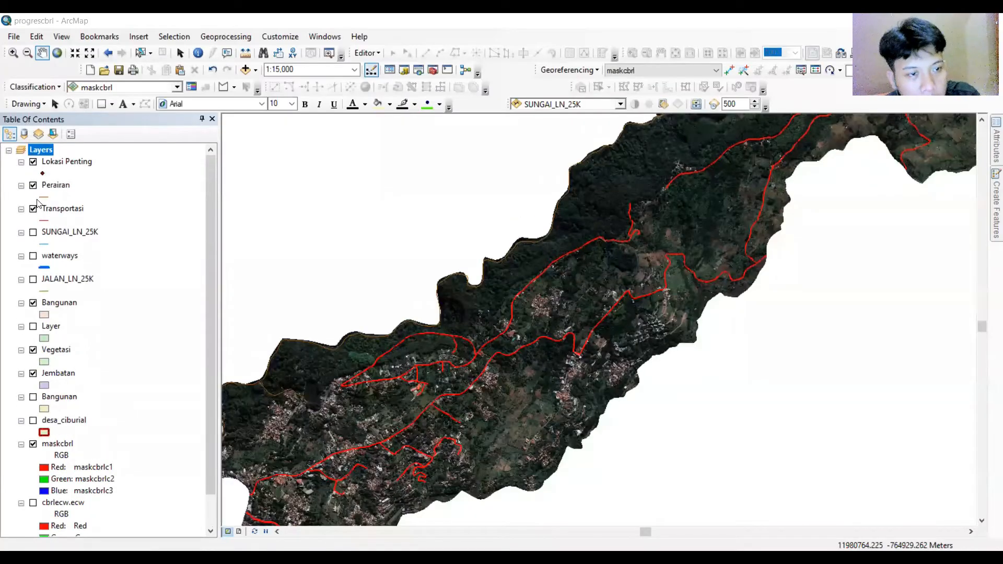
Hide the Transportasi, Perairan and Lokasi Penting layers to view the masked satellite image of Ciburial.
click(33, 208)
click(33, 185)
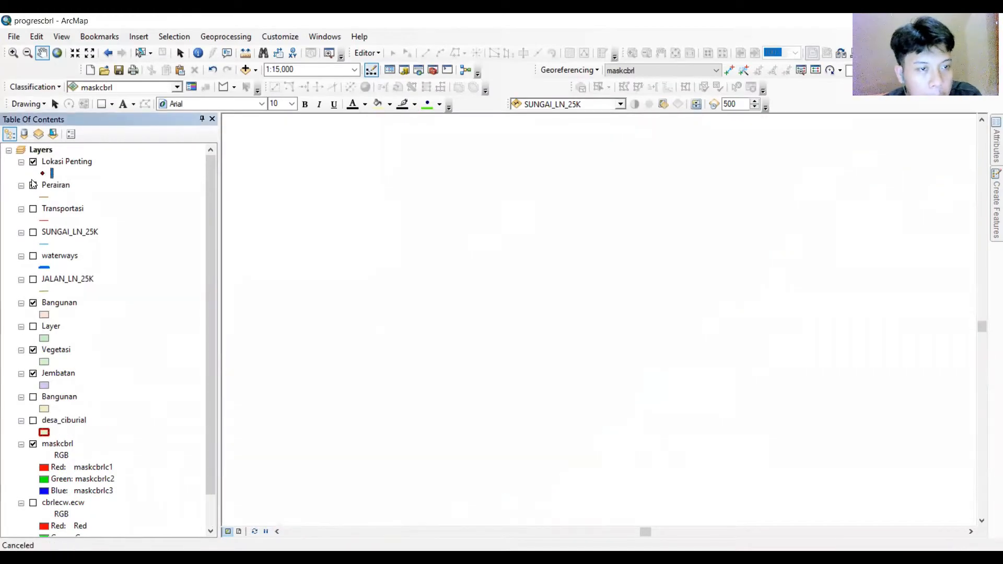
click(33, 163)
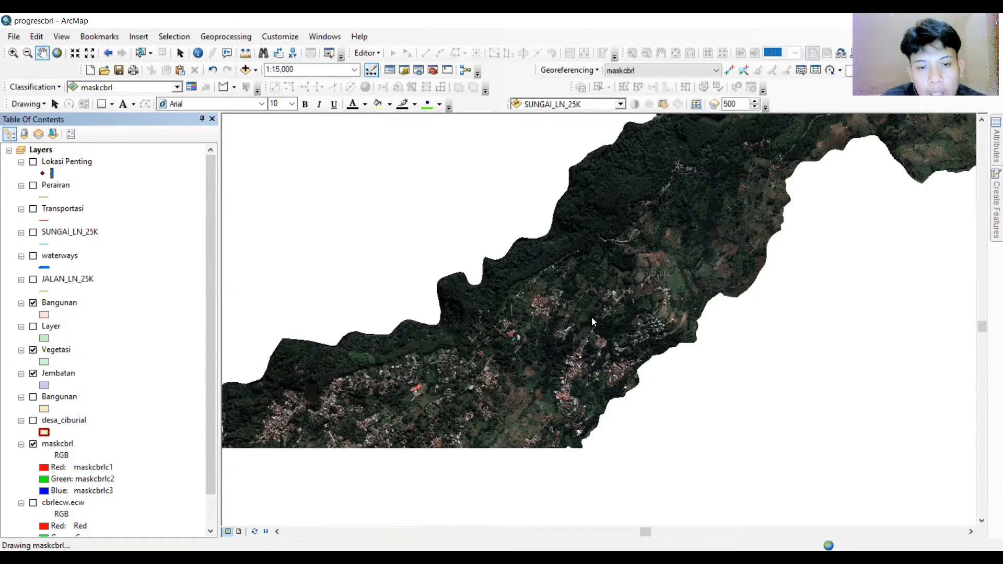
scroll(599, 333, down, 1)
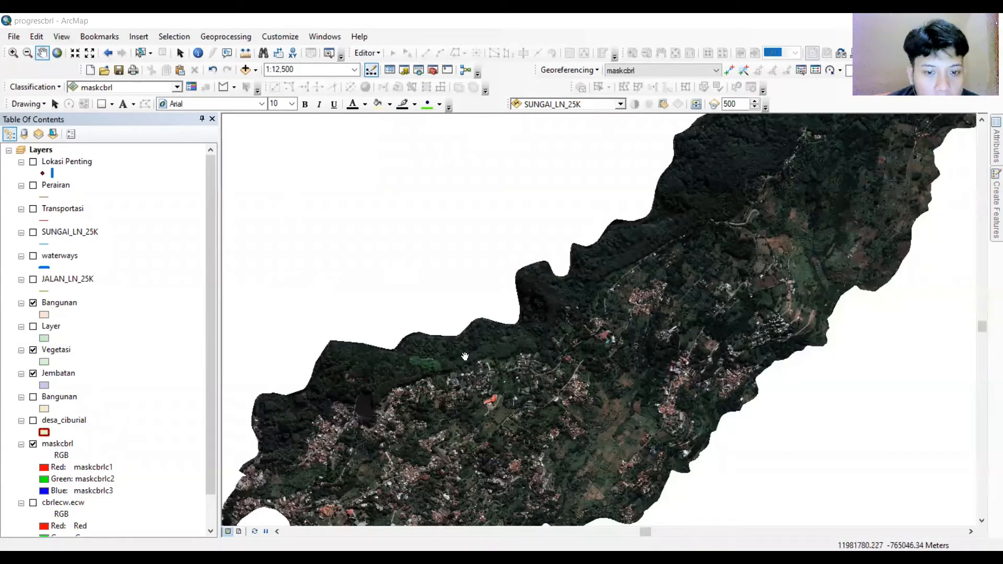
Turn on the Transportasi layer over the masked satellite image of Ciburial.
drag(470, 368, 330, 403)
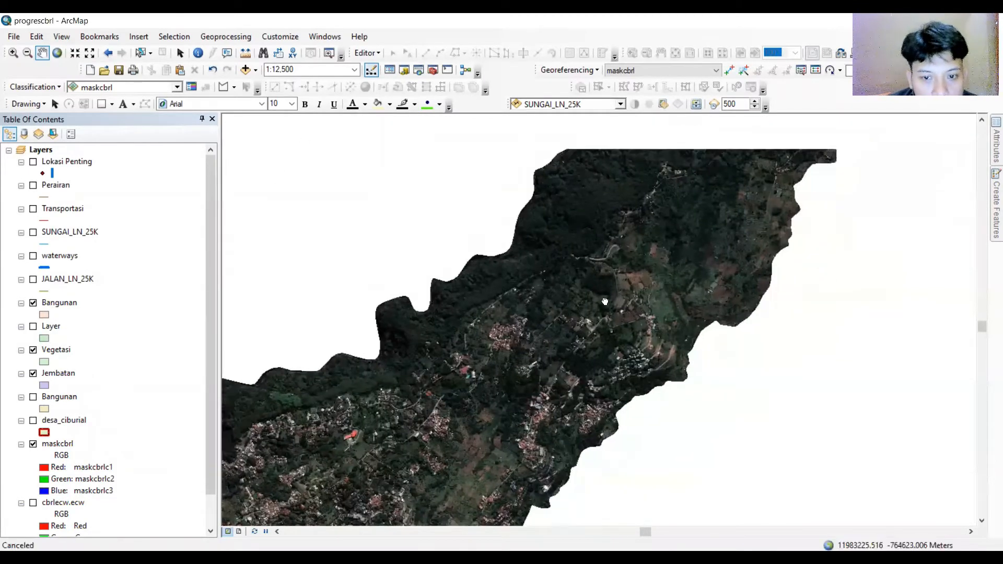
drag(604, 299, 605, 357)
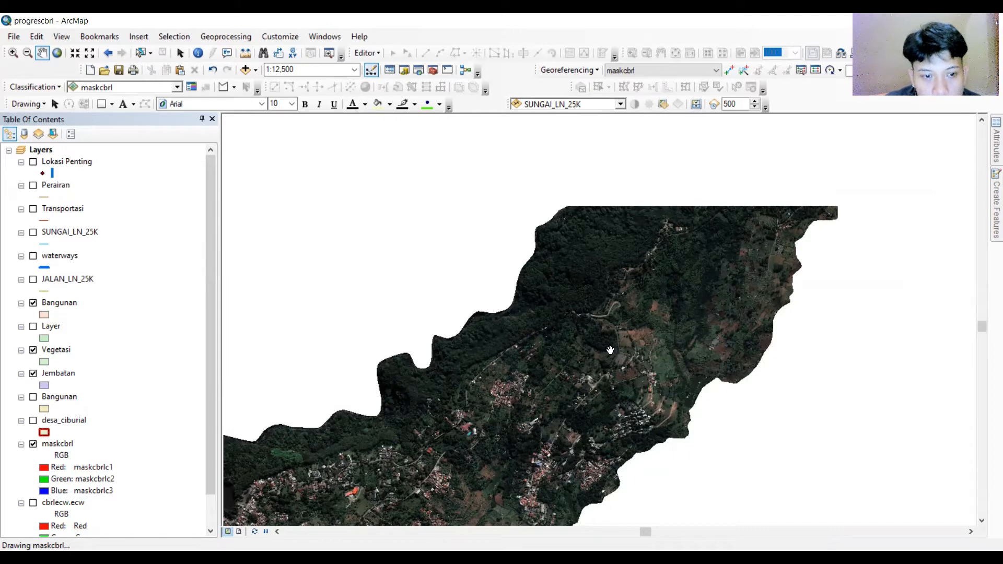
mouse_move(612, 349)
mouse_down()
mouse_move(615, 367)
mouse_move(622, 350)
mouse_up()
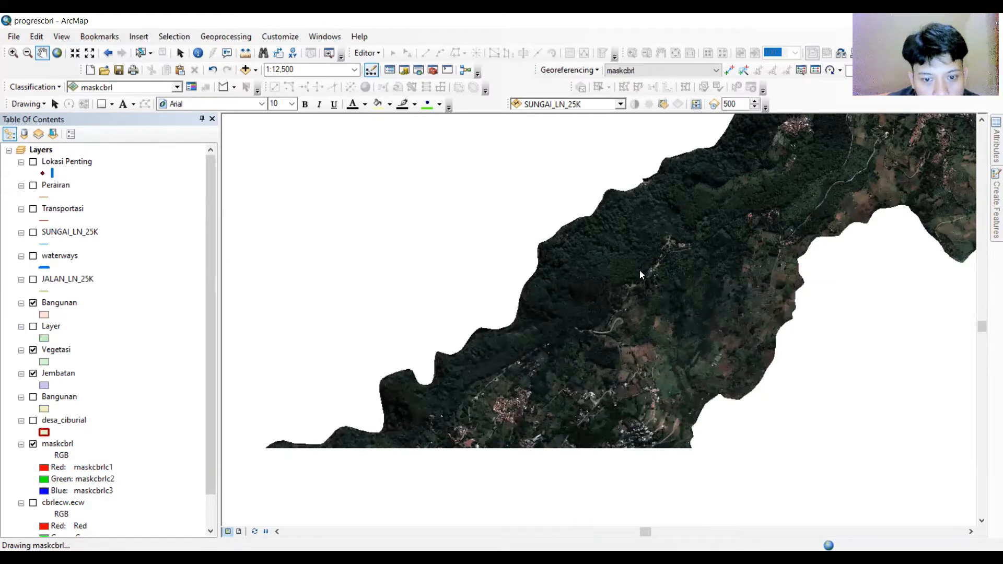
mouse_move(645, 275)
mouse_down()
mouse_move(519, 353)
mouse_move(459, 418)
mouse_move(479, 398)
mouse_move(444, 474)
mouse_move(491, 398)
mouse_up()
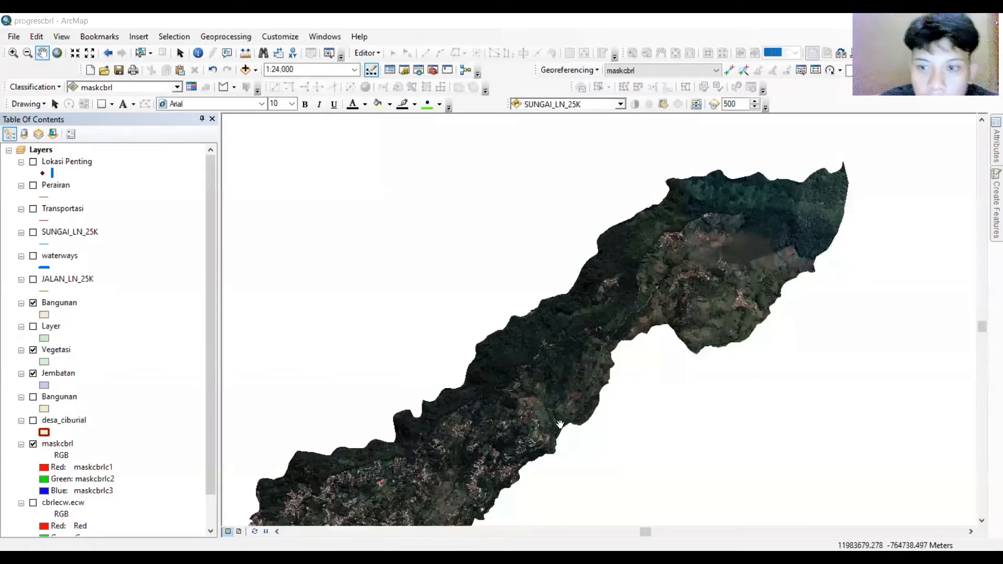
mouse_move(544, 414)
mouse_down()
mouse_move(556, 338)
mouse_move(517, 358)
mouse_move(527, 405)
mouse_up()
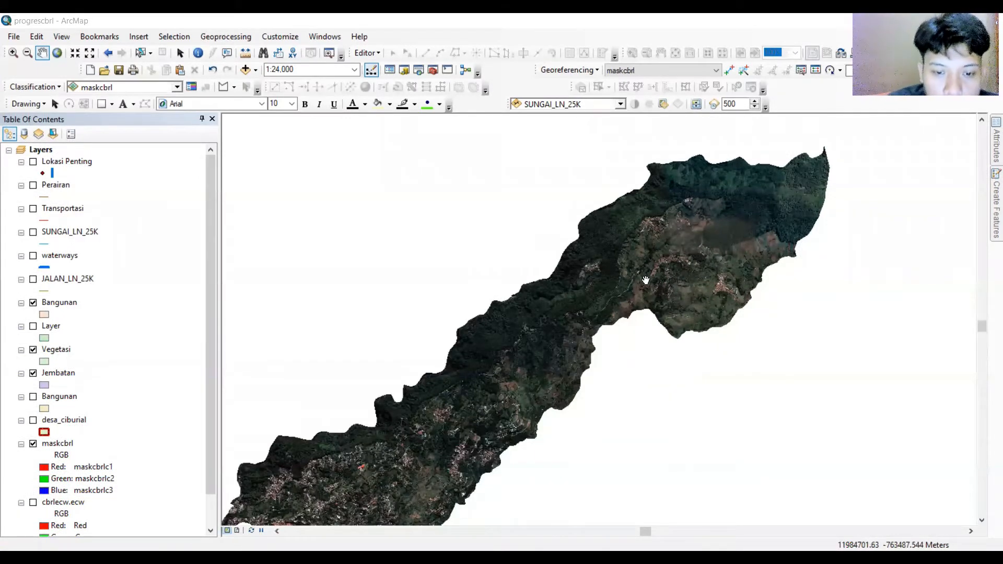
drag(645, 280, 646, 231)
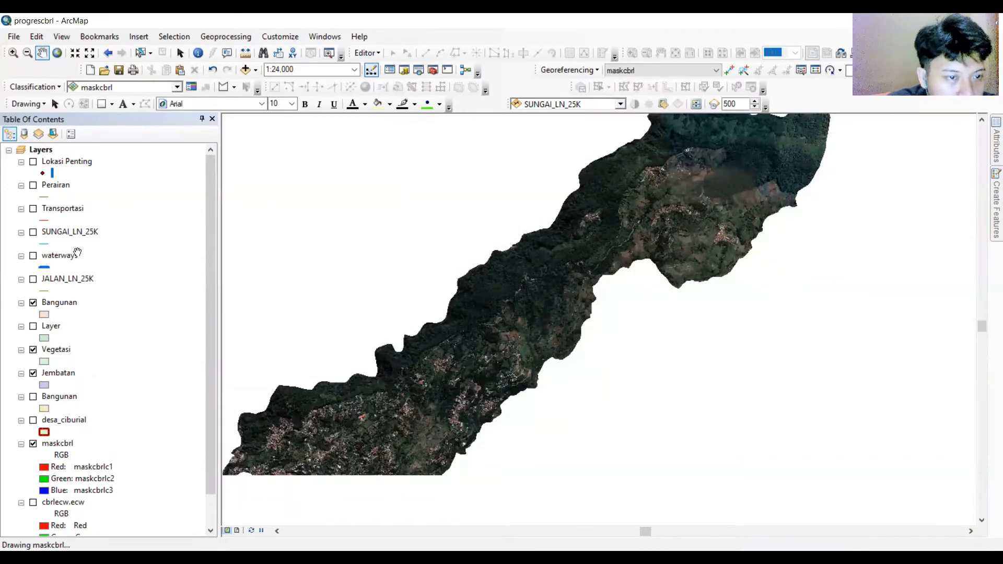
click(67, 210)
right_click(68, 211)
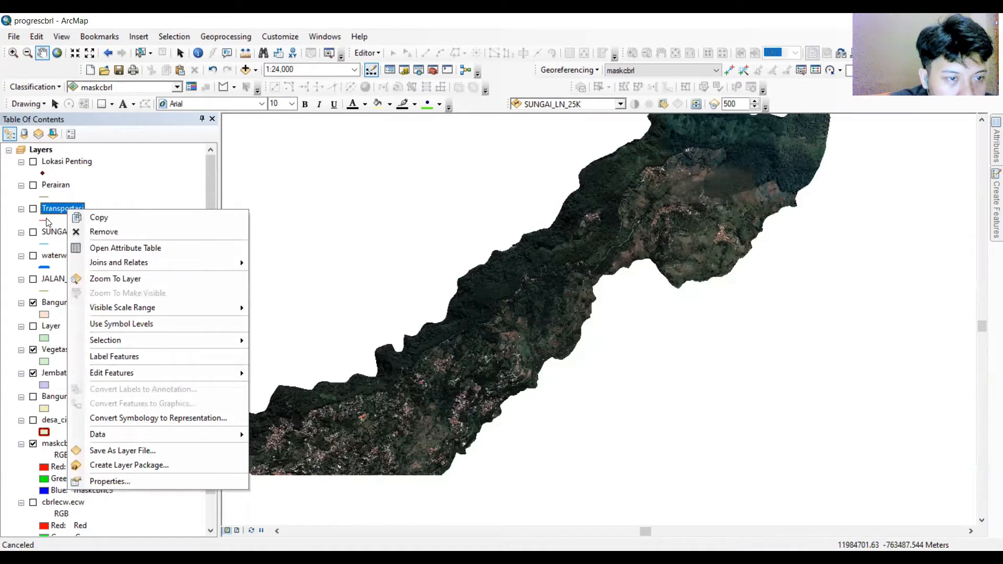
click(33, 209)
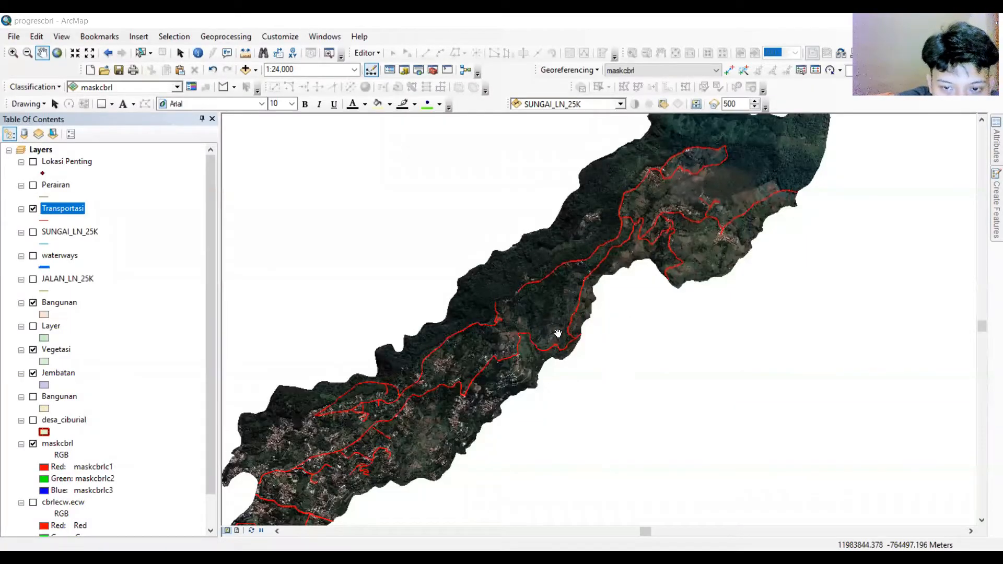
Start an edit session on the Transportasi layer, continuing past the spatial reference warnings.
drag(553, 331, 549, 334)
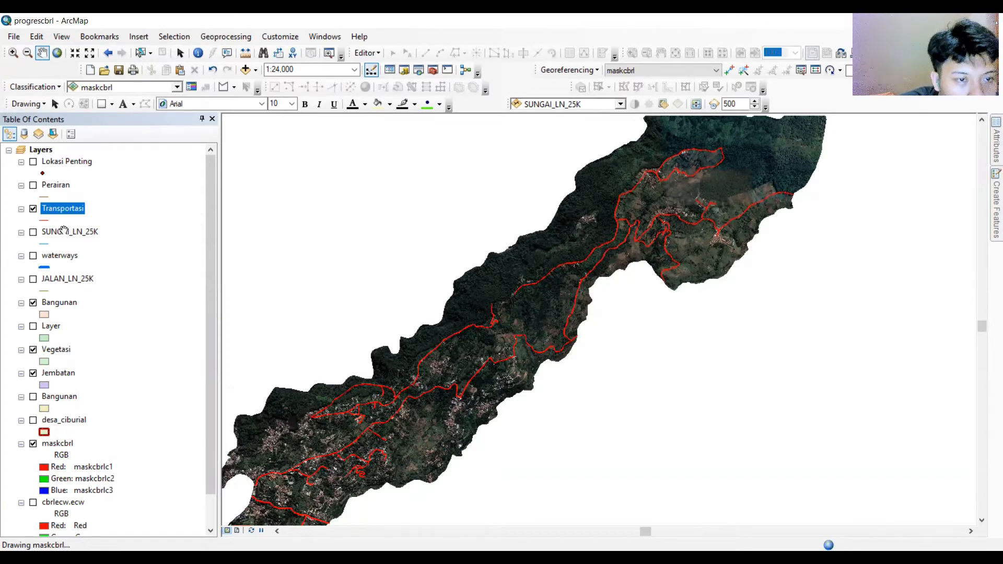
right_click(65, 212)
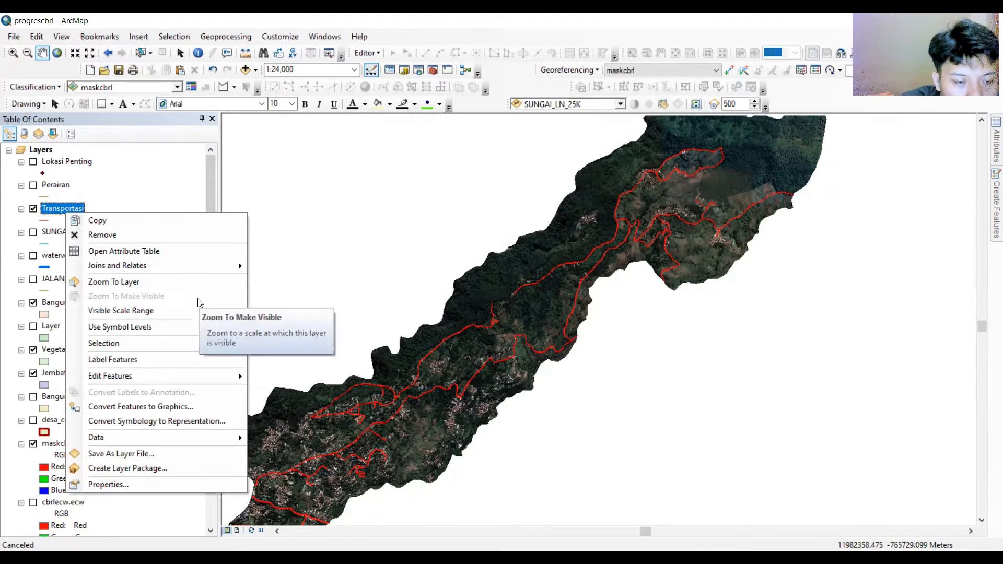
mouse_move(175, 376)
click(261, 376)
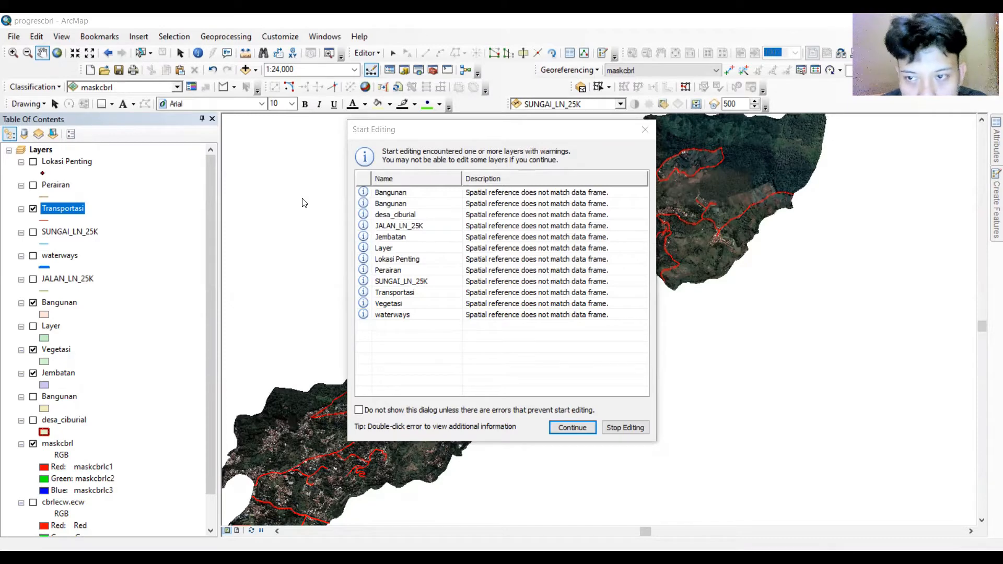
click(572, 427)
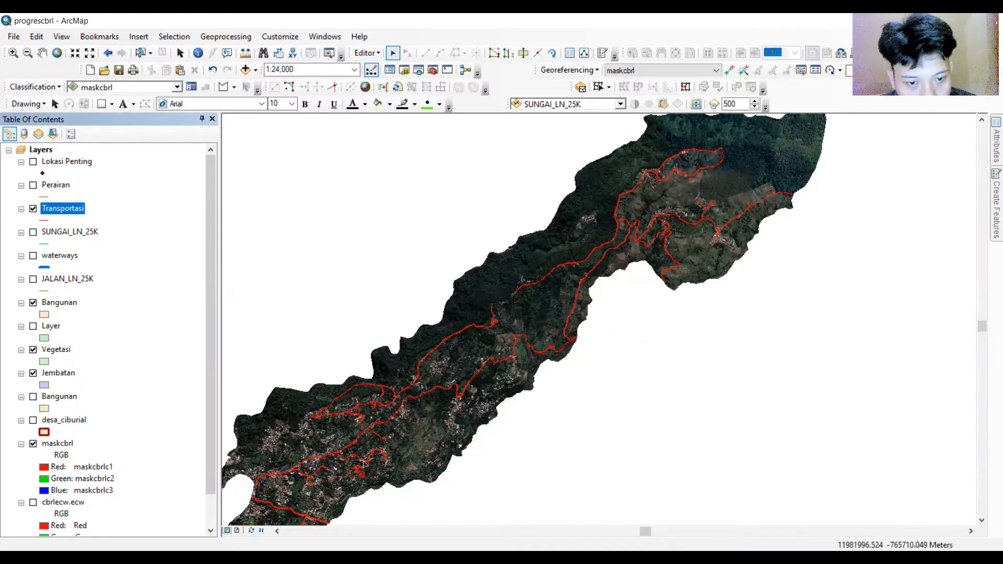
Pick the Transportasi template for creating new features over the imagery.
scroll(362, 465, up, 5)
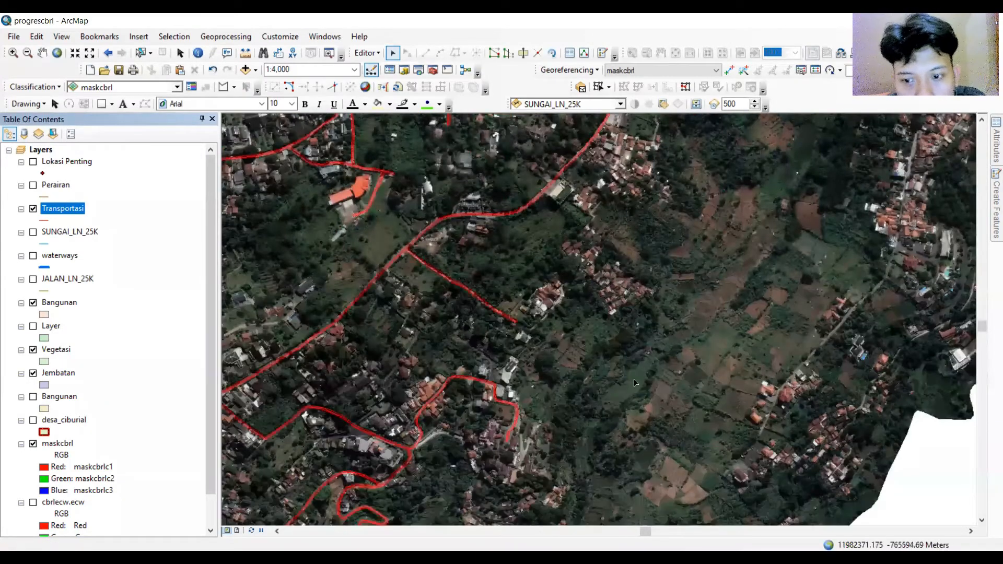
click(42, 52)
drag(809, 364, 715, 331)
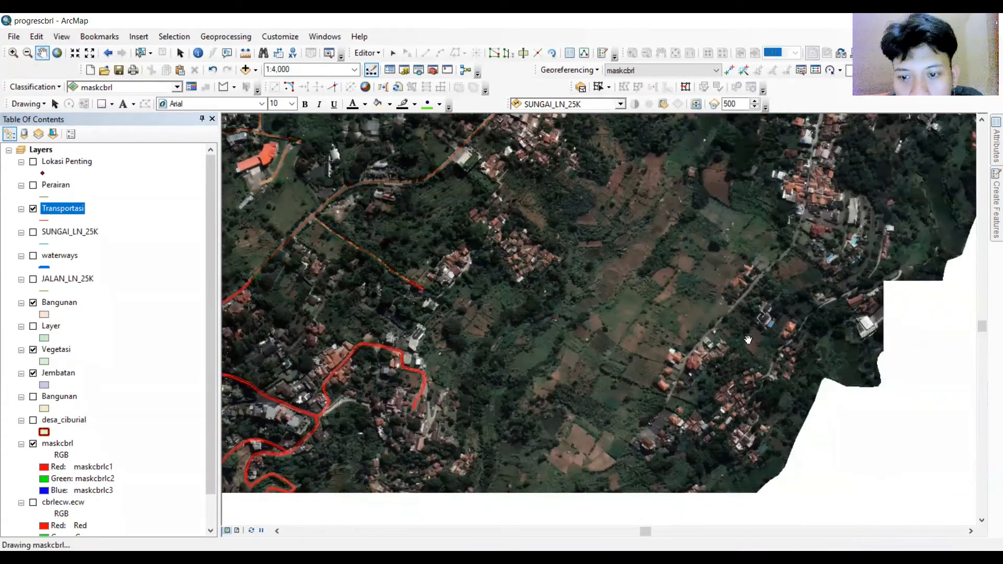
scroll(771, 342, up, 3)
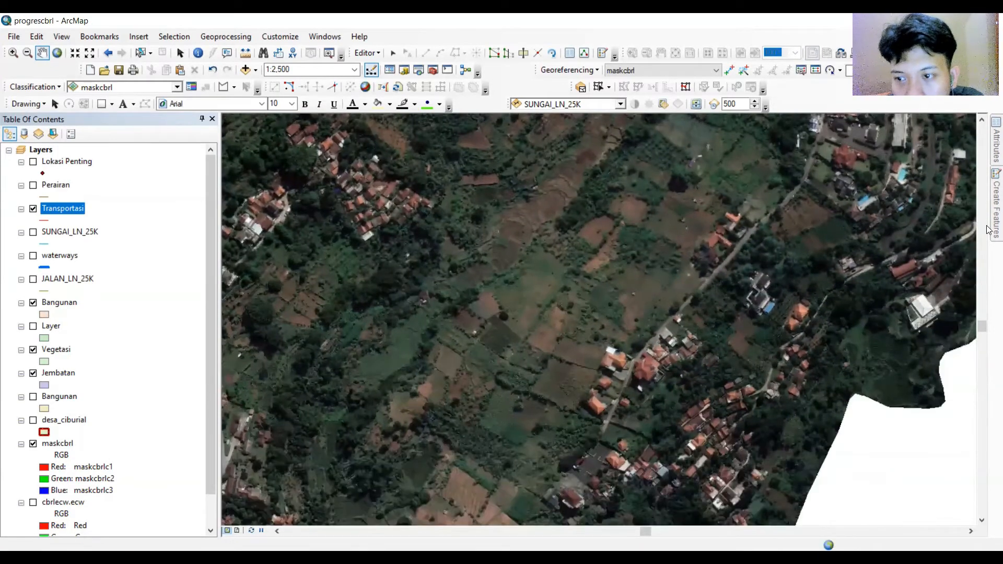
mouse_move(996, 225)
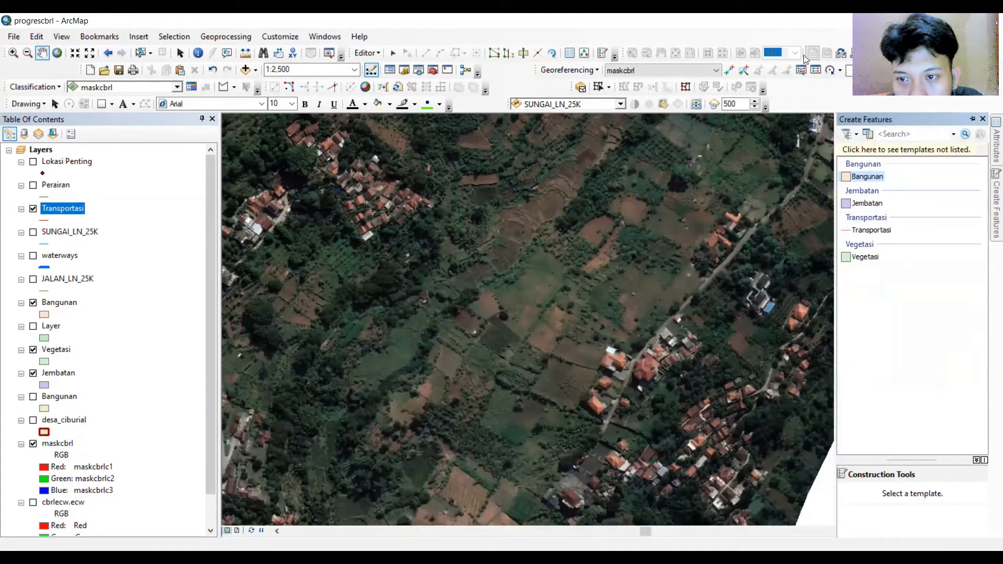
click(870, 230)
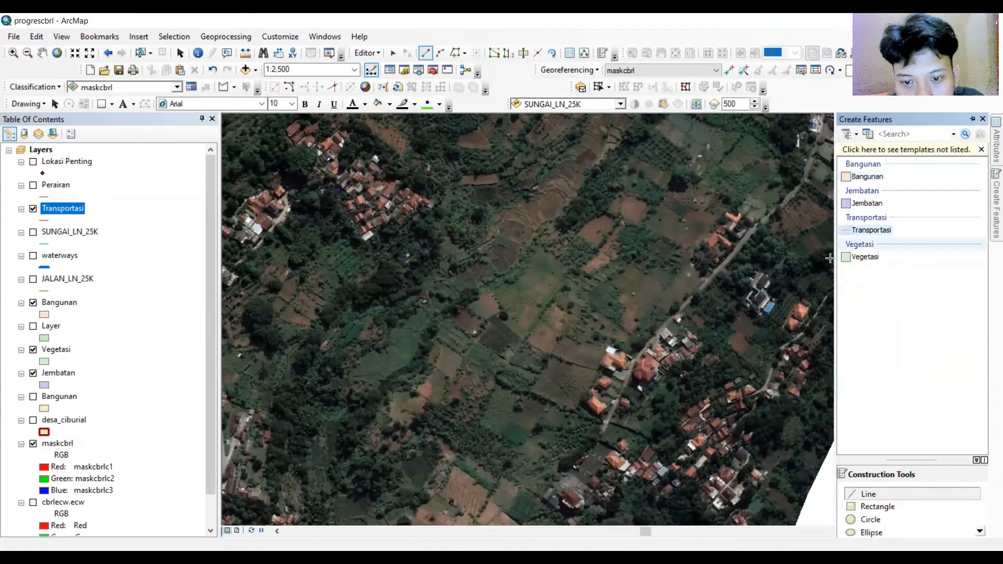
Digitize a Transportasi line following the village road through the settlement in the satellite image.
scroll(767, 375, up, 1)
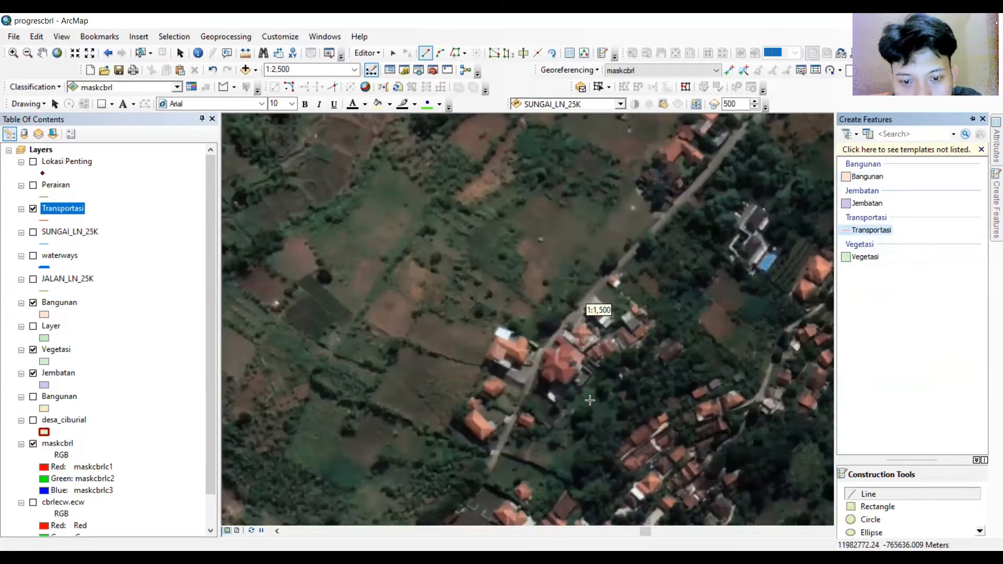
click(492, 467)
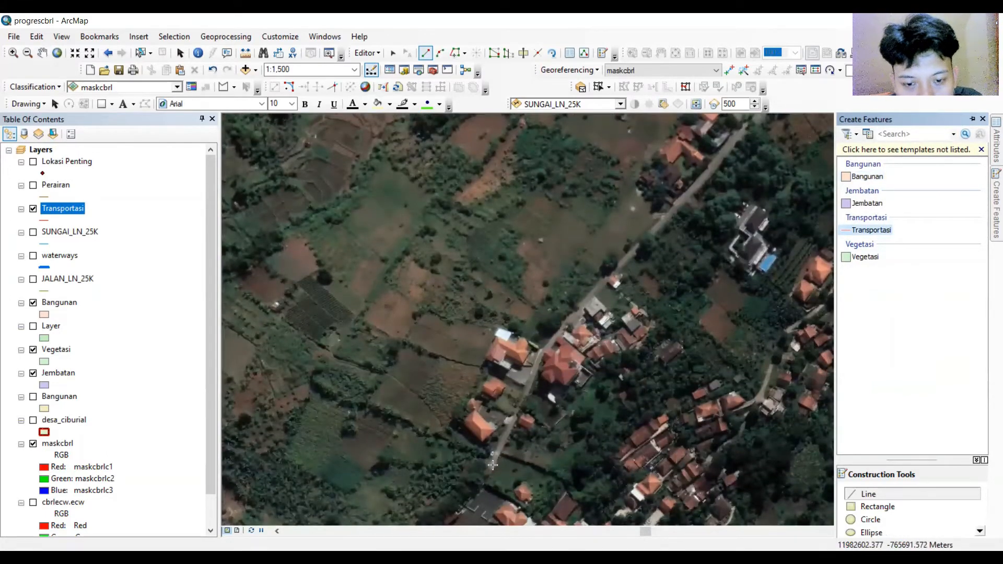
click(507, 432)
click(525, 395)
click(541, 351)
click(595, 293)
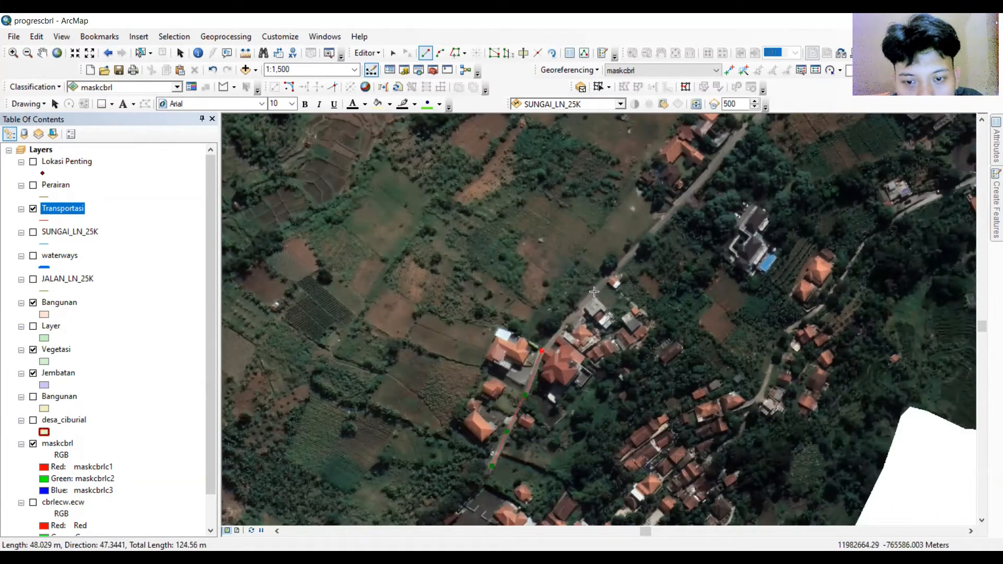
double_click(684, 196)
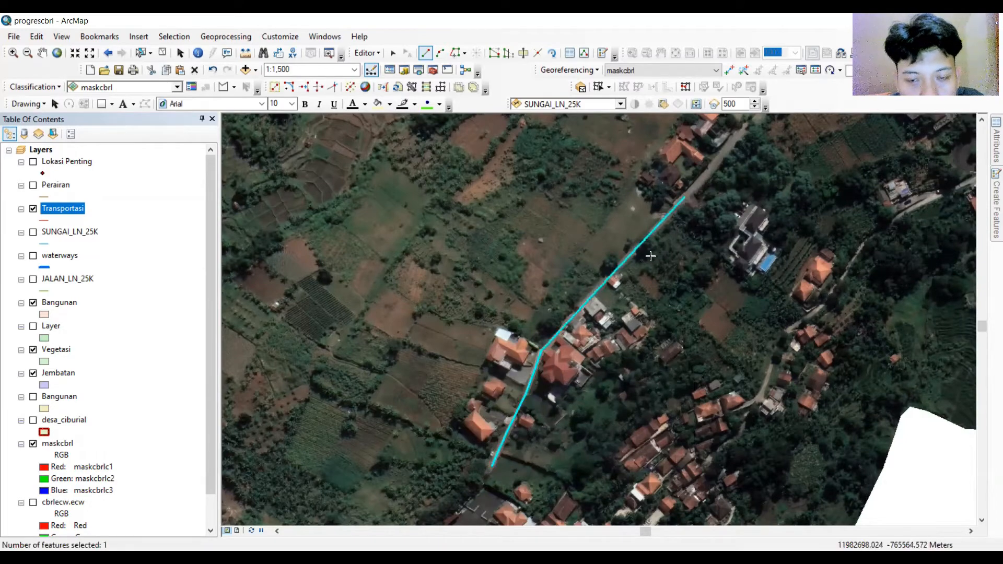
Measure the width of the road across the satellite image.
scroll(652, 260, up, 1)
scroll(653, 260, up, 2)
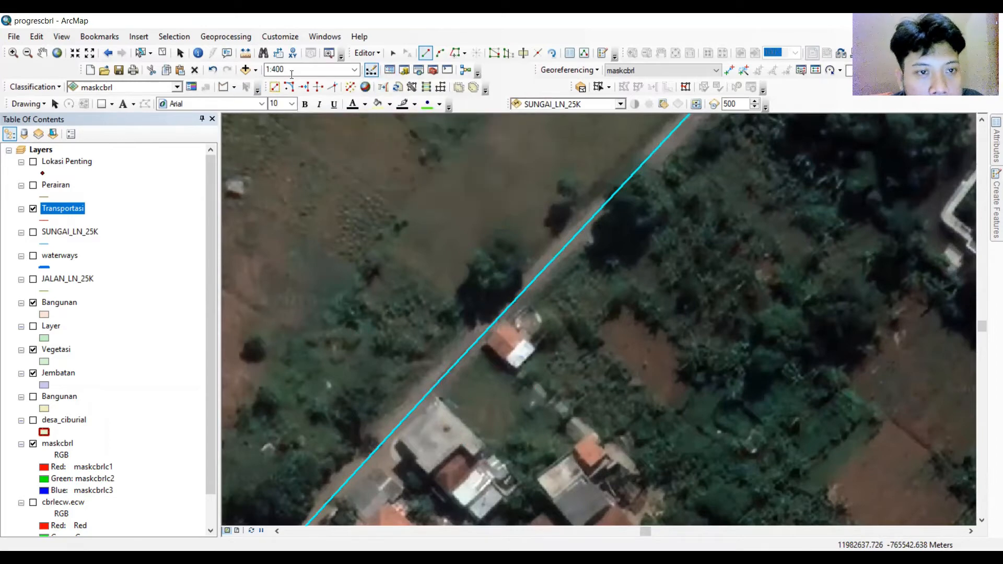
click(245, 52)
scroll(436, 257, up, 2)
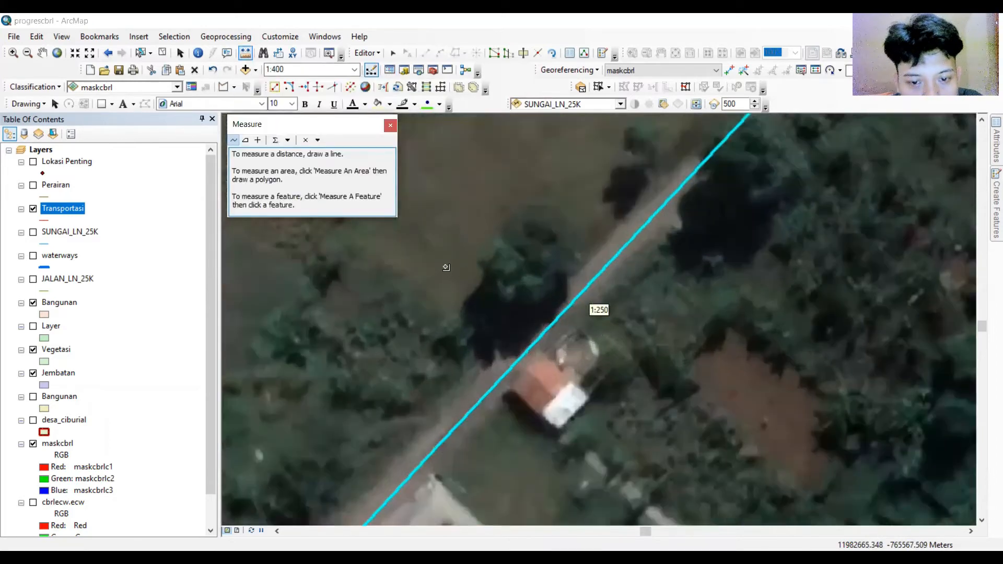
click(467, 386)
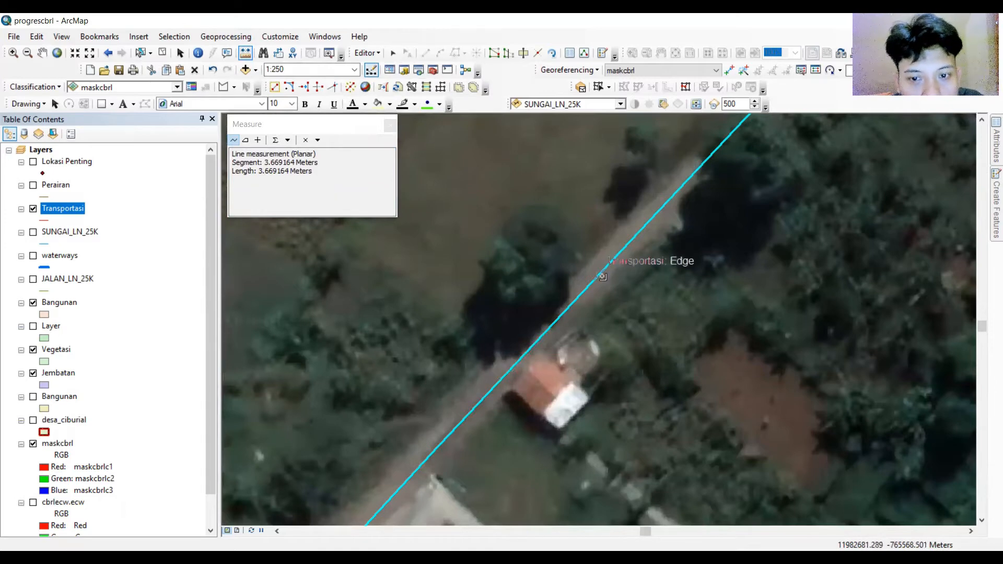
click(181, 54)
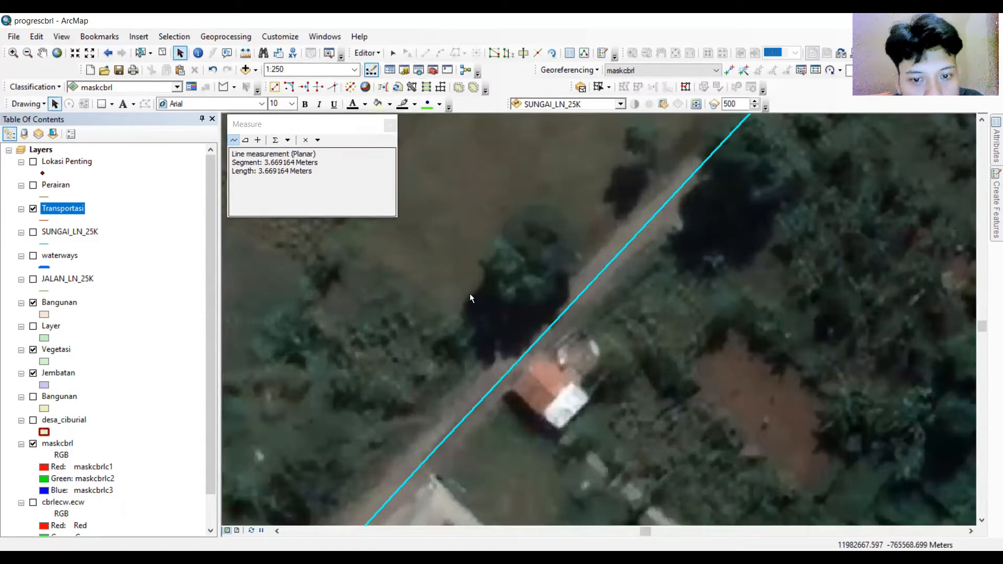
Select the new road line and copy it parallel on both sides at a distance of 1.8 with mitered corners.
right_click(519, 357)
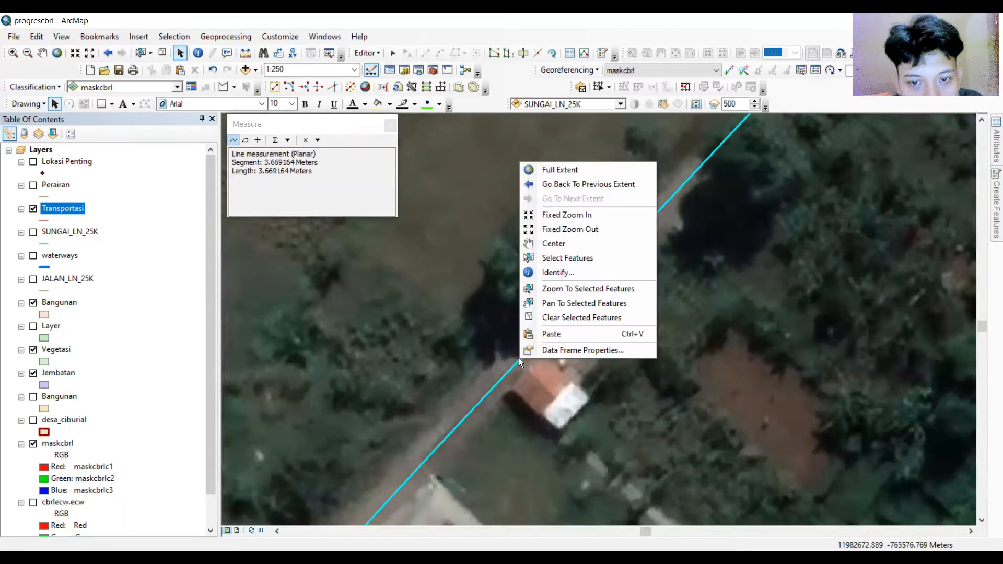
click(392, 52)
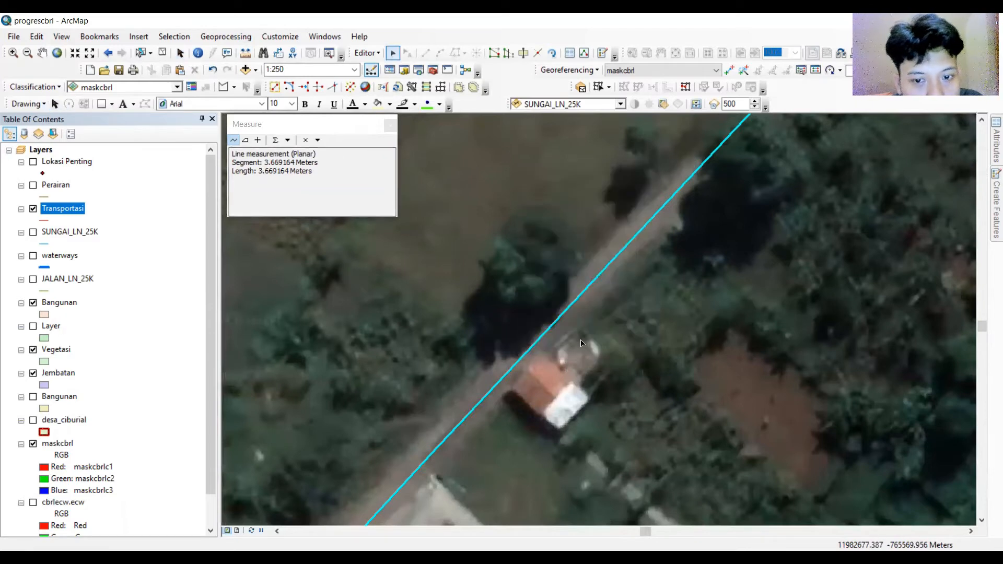
click(536, 341)
right_click(537, 341)
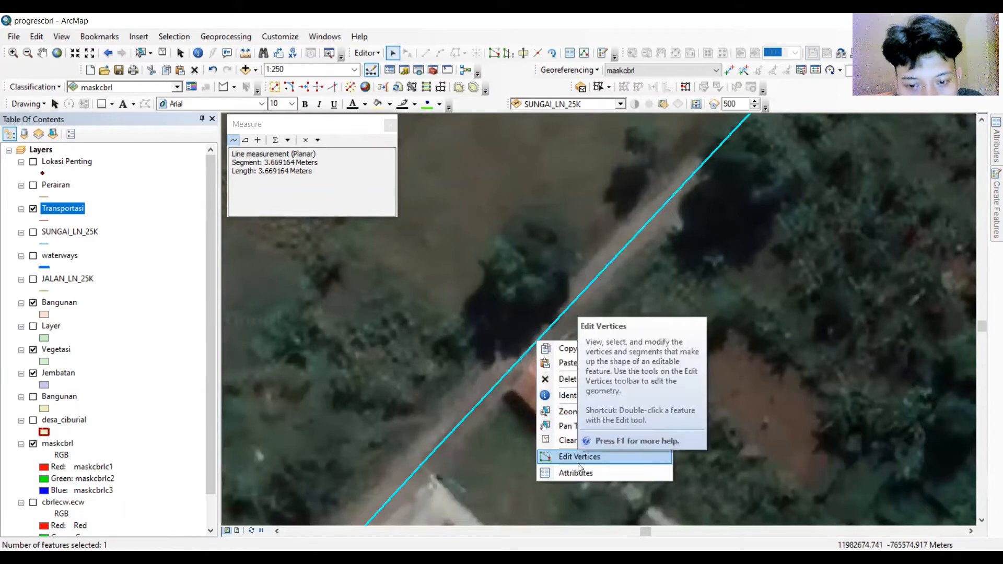
click(367, 53)
click(367, 53)
click(407, 157)
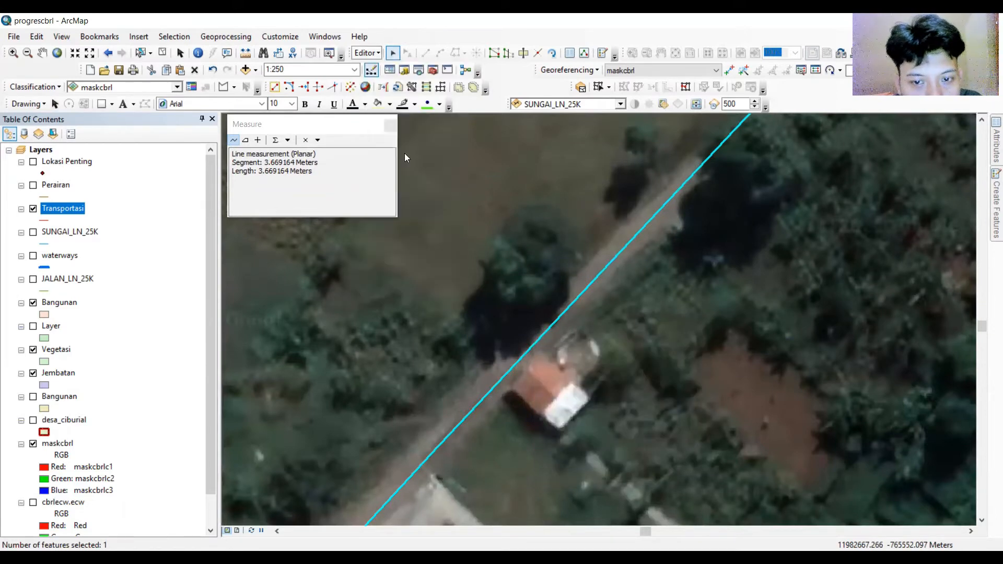
click(495, 250)
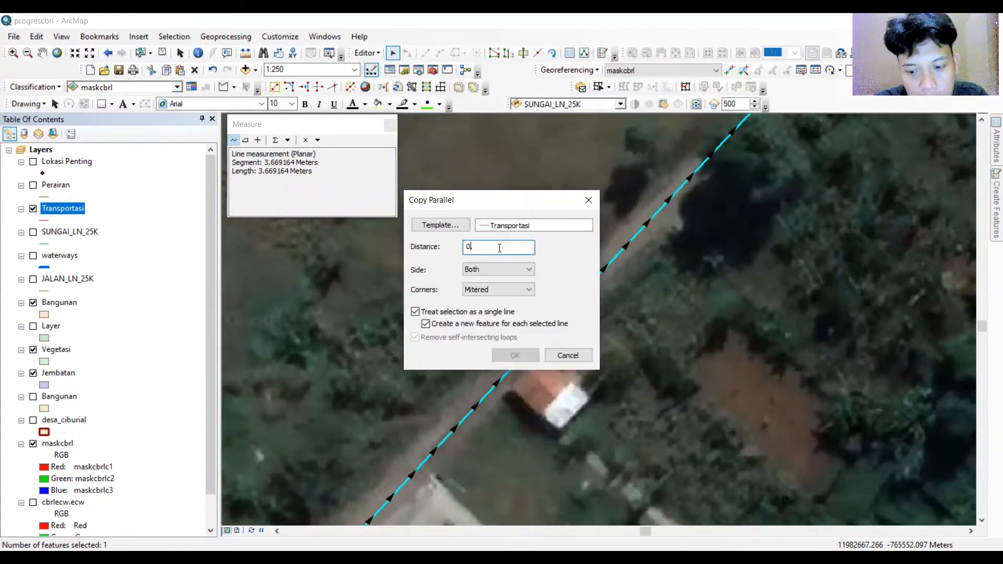
text(1,)
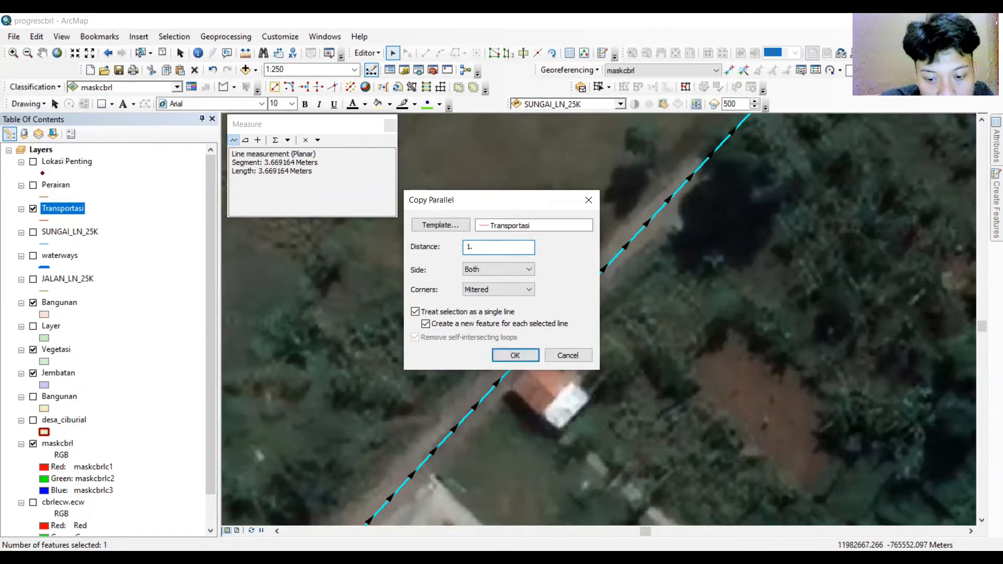
click(515, 355)
Examine the parallel road lines along the road and select the Bangunan layer.
scroll(602, 383, up, 2)
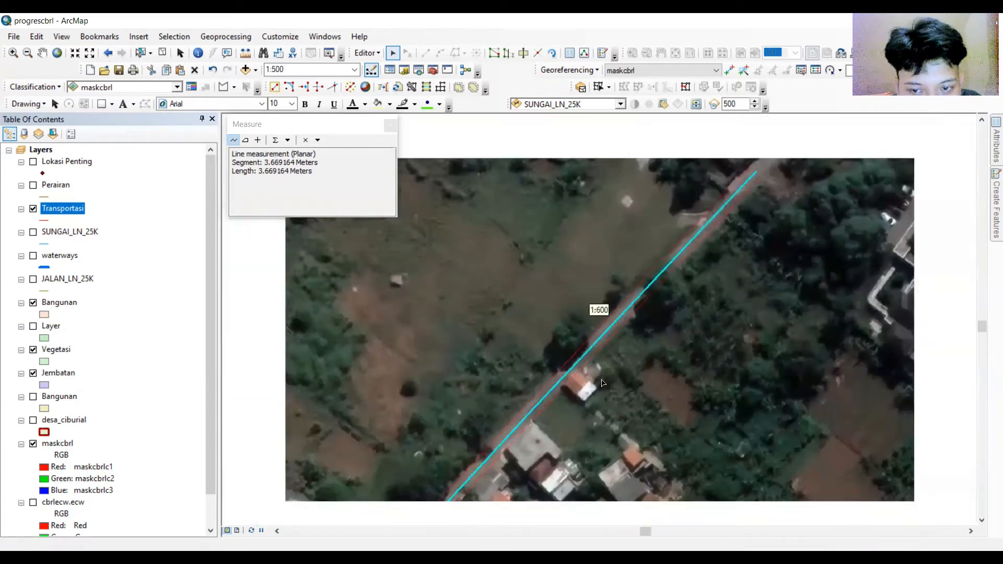
scroll(602, 383, up, 1)
scroll(540, 341, up, 1)
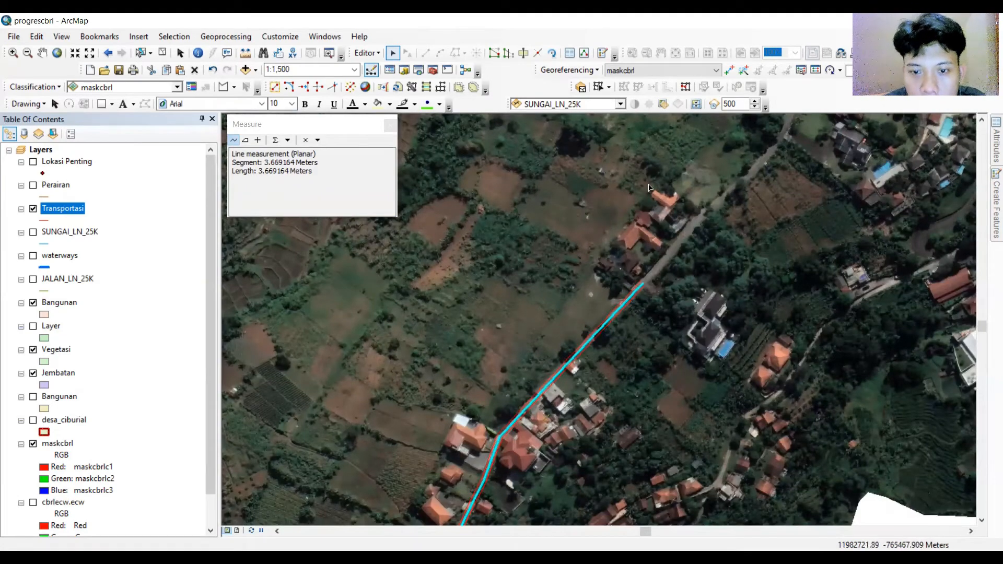
scroll(691, 170, down, 1)
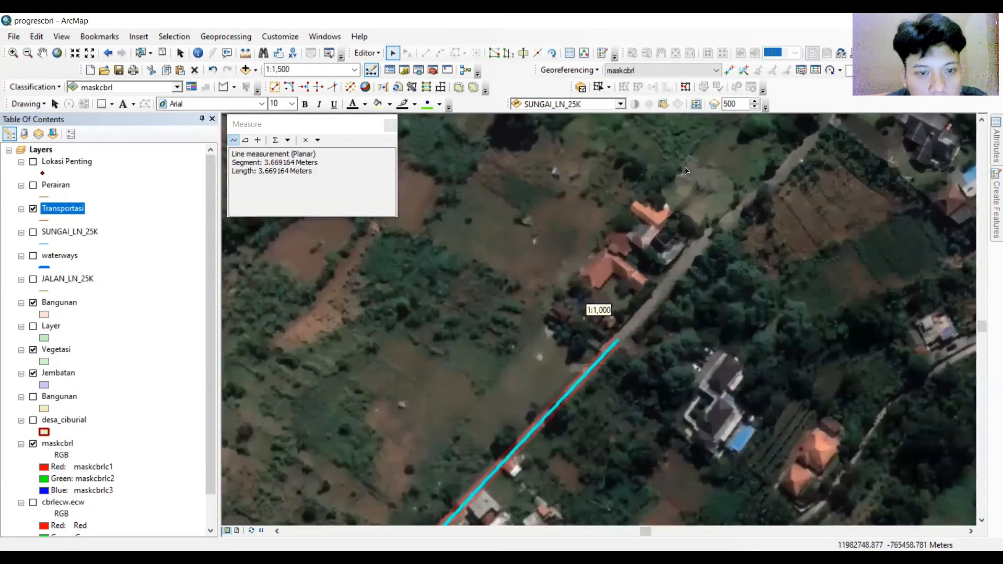
click(52, 298)
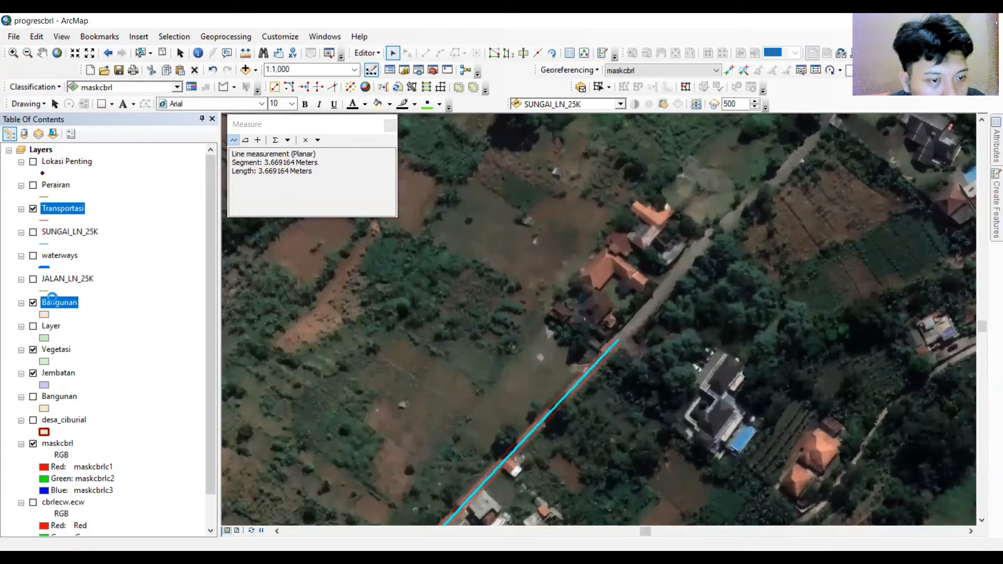
Stop the current edit session, discarding the unsaved edits.
right_click(54, 299)
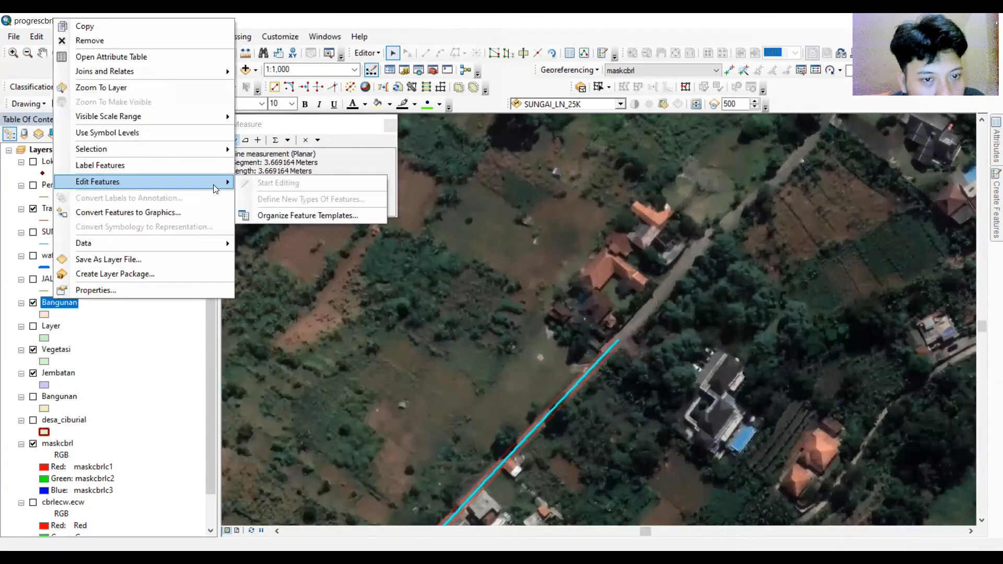
click(374, 53)
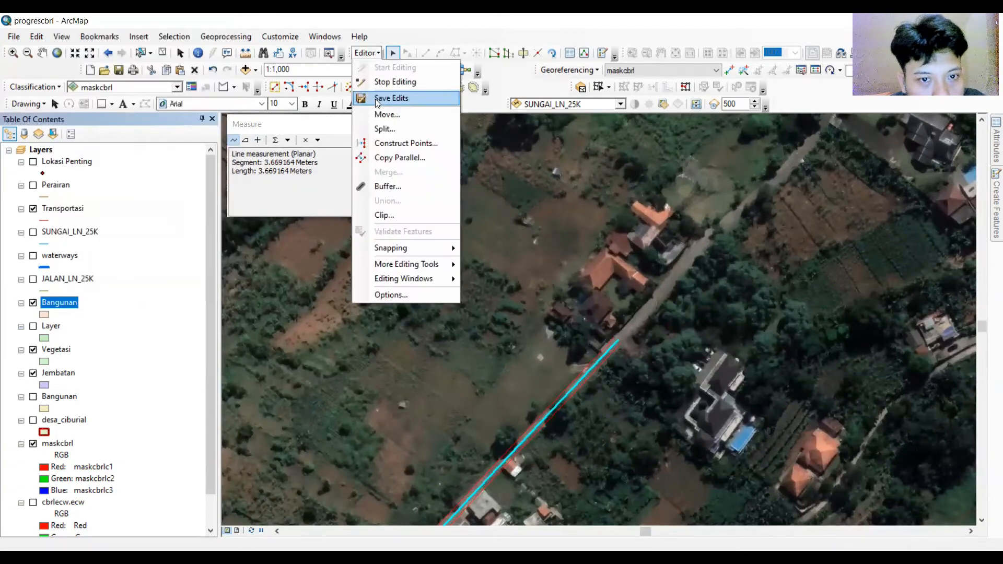
click(395, 82)
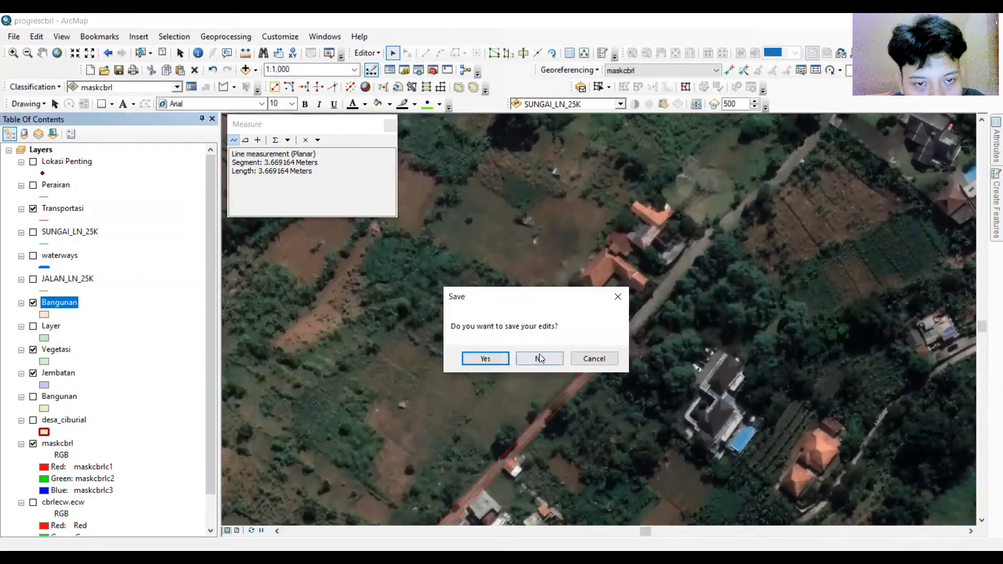
click(539, 354)
Start an edit session on the Bangunan layer so its feature templates become available.
click(367, 52)
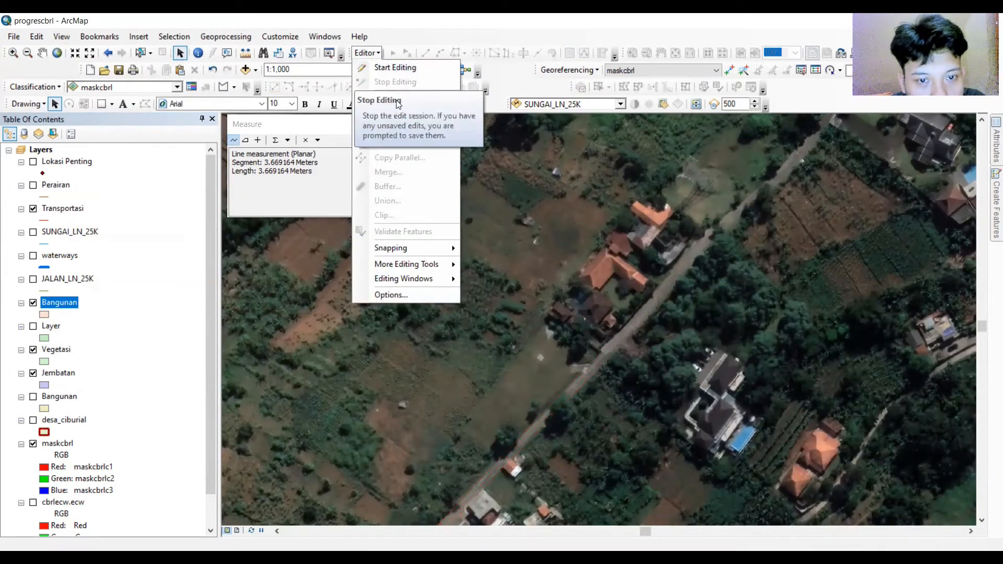
click(395, 67)
click(568, 426)
click(574, 426)
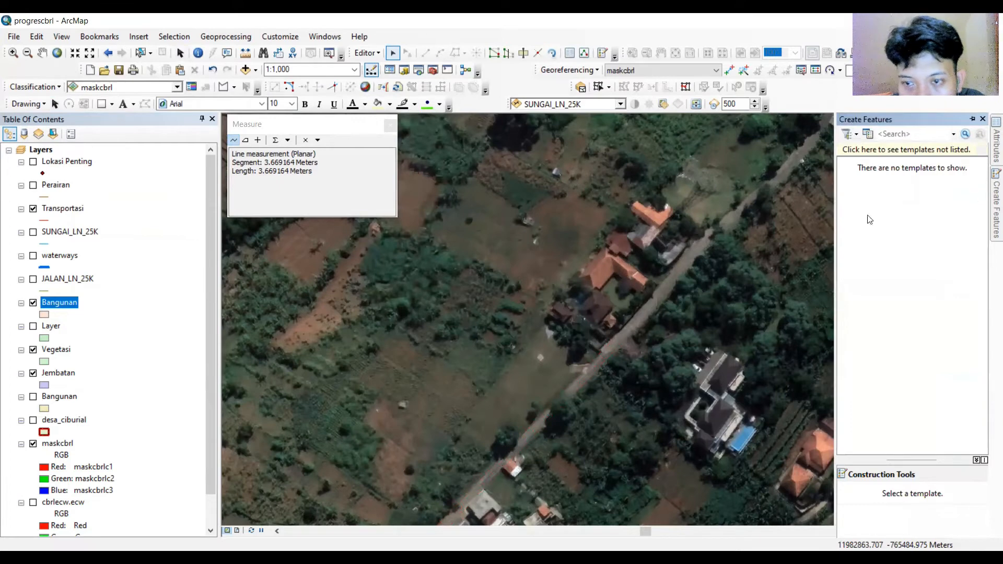
right_click(54, 303)
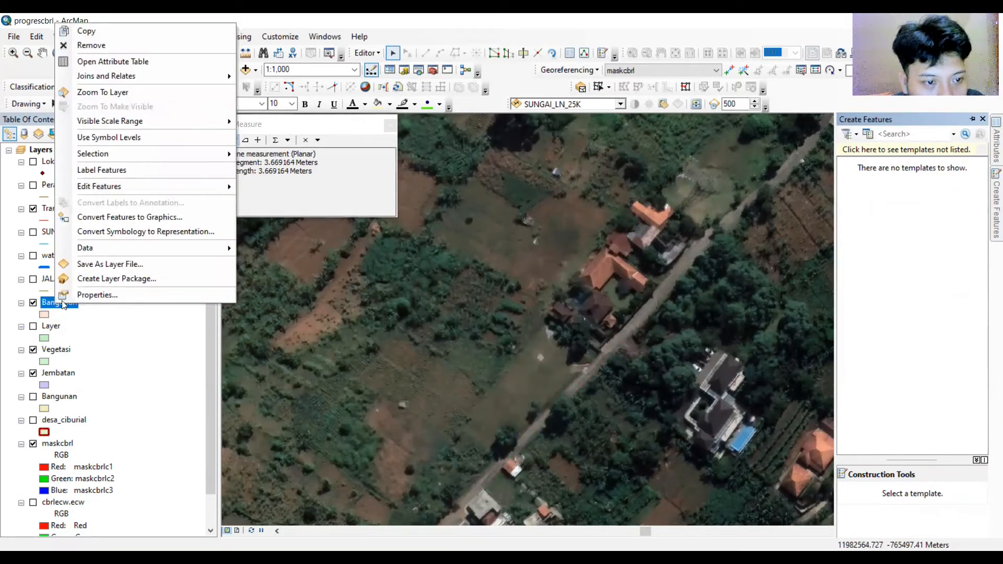
mouse_move(145, 185)
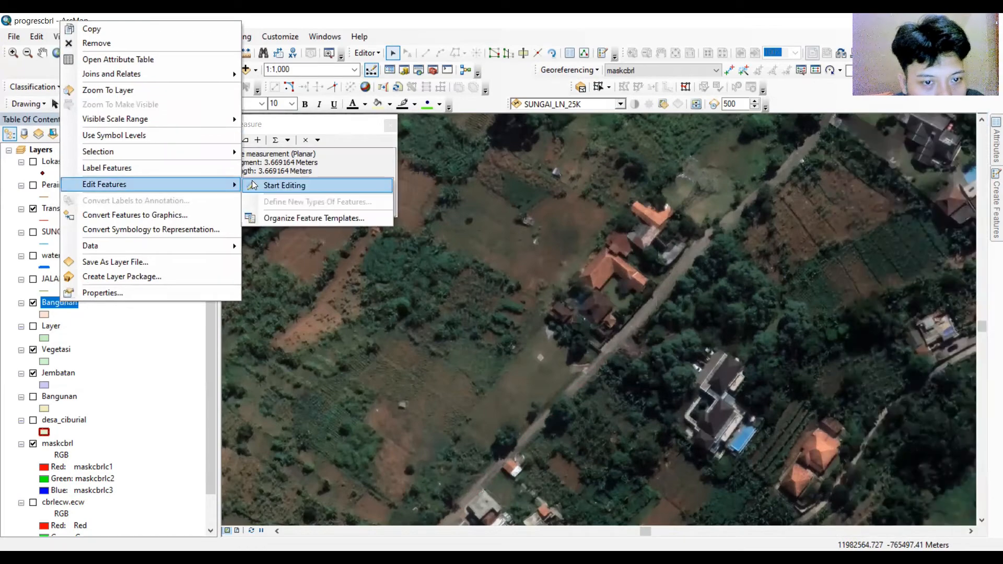
click(272, 186)
click(558, 427)
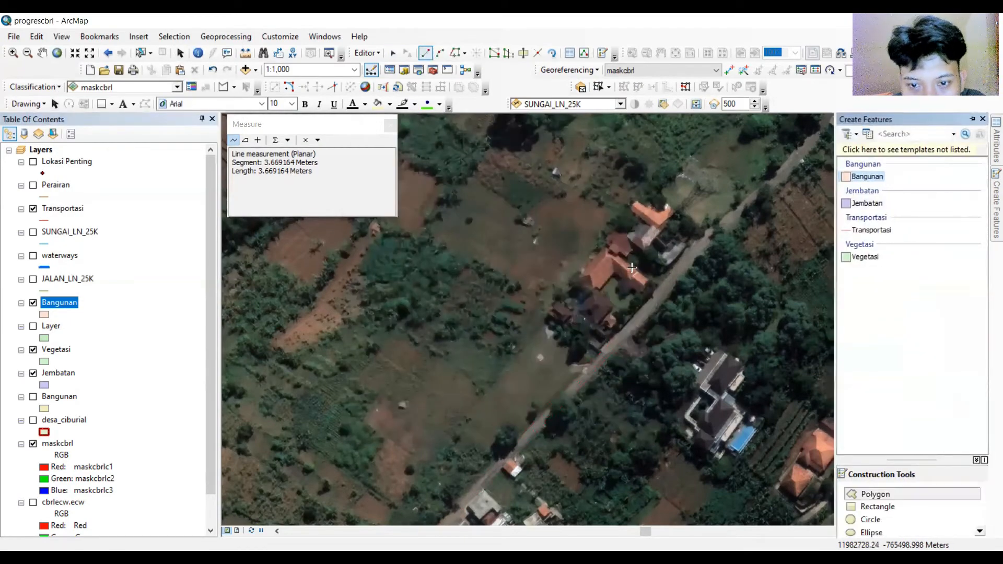
Digitize an L-shaped Bangunan polygon tracing the house roof beside the road.
scroll(620, 255, up, 2)
click(595, 239)
click(551, 289)
click(587, 314)
click(609, 288)
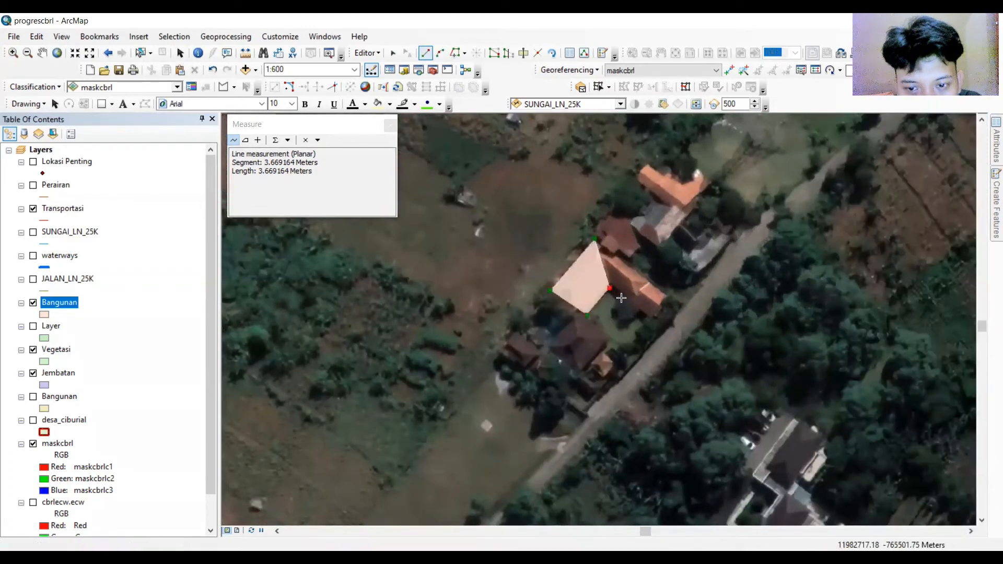
click(653, 320)
double_click(666, 296)
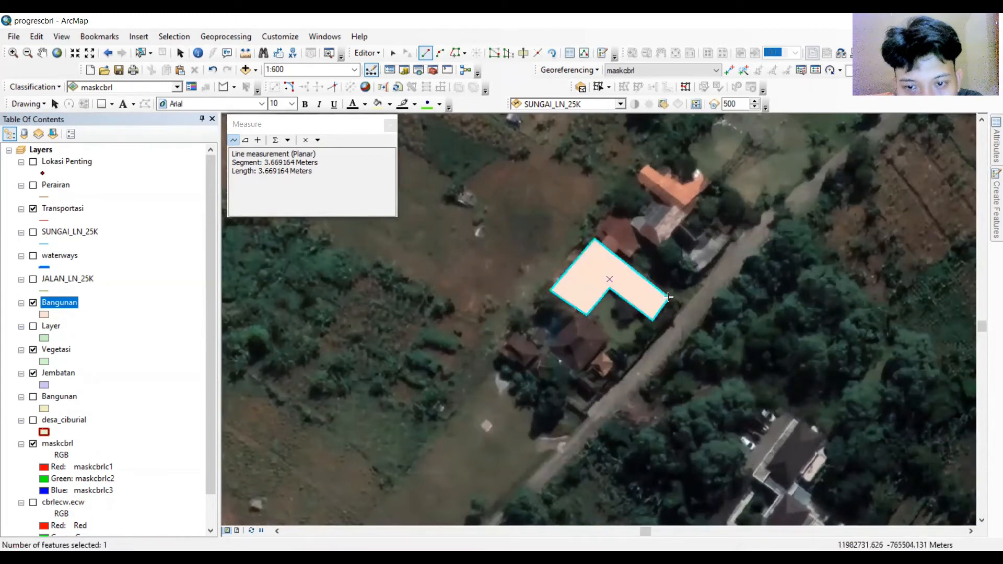
Draw a rectangular Bangunan polygon over the neighbouring building to the south using the Rectangle construction tool.
mouse_move(995, 203)
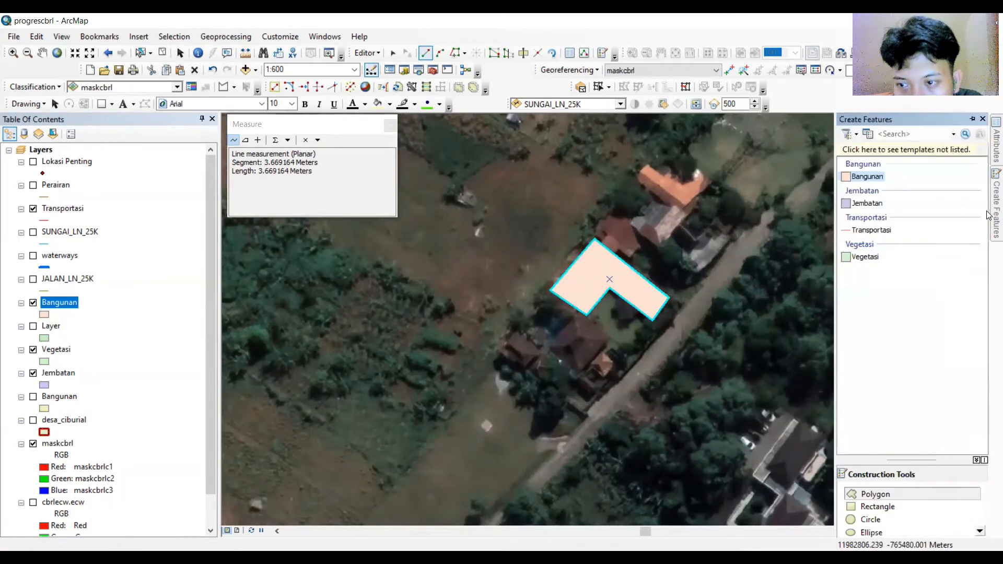
click(878, 508)
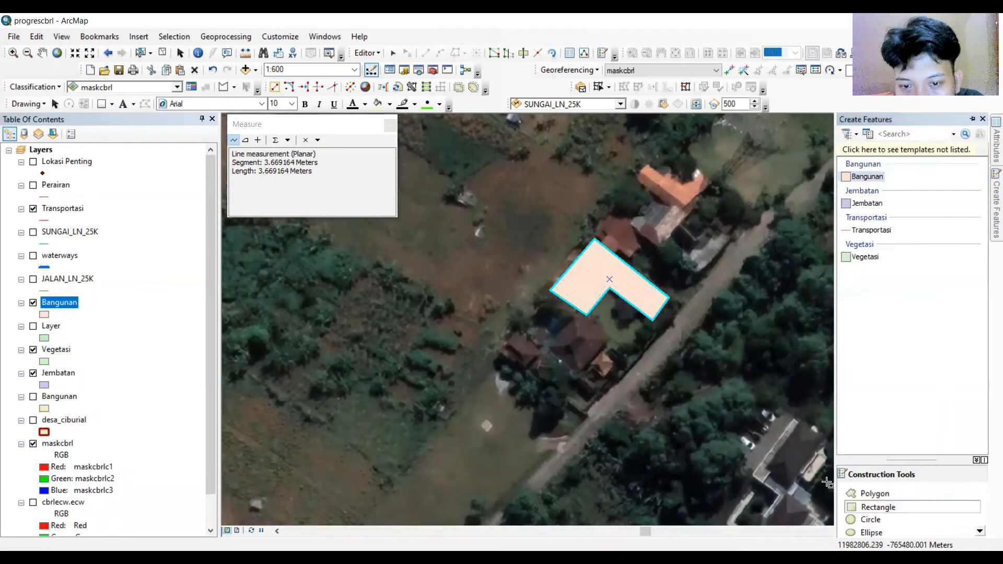
click(546, 345)
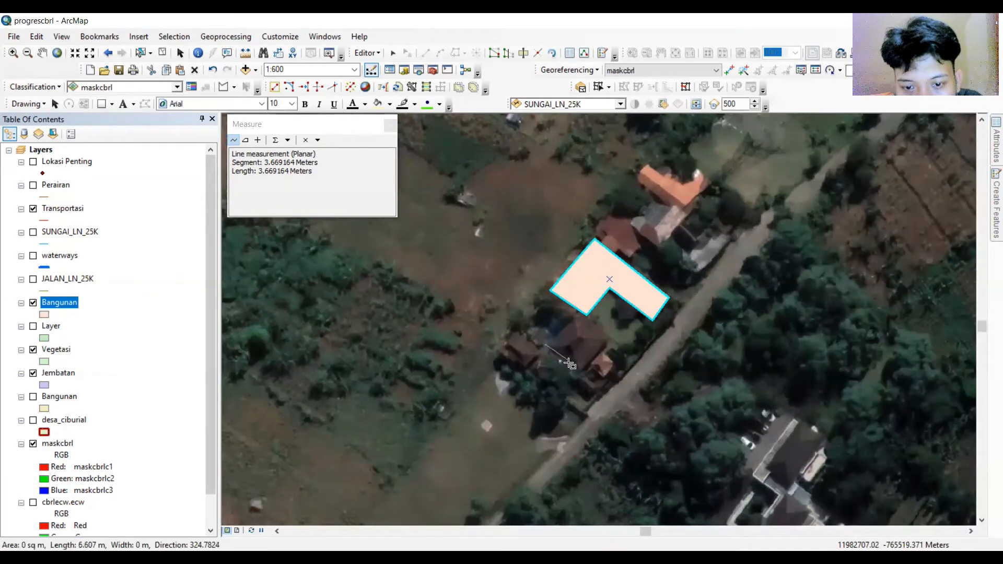
click(577, 372)
click(607, 339)
scroll(432, 368, up, 3)
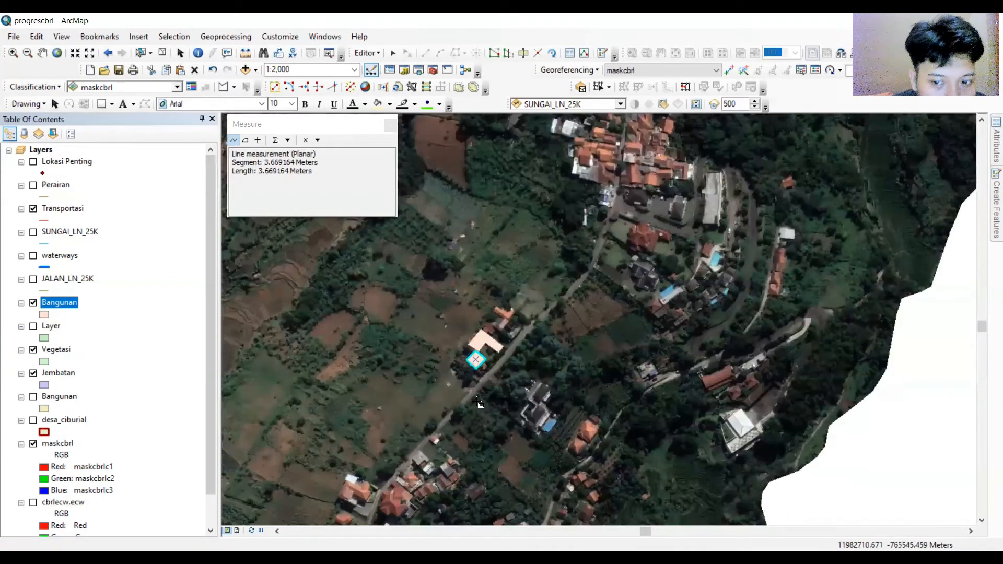
scroll(585, 313, up, 3)
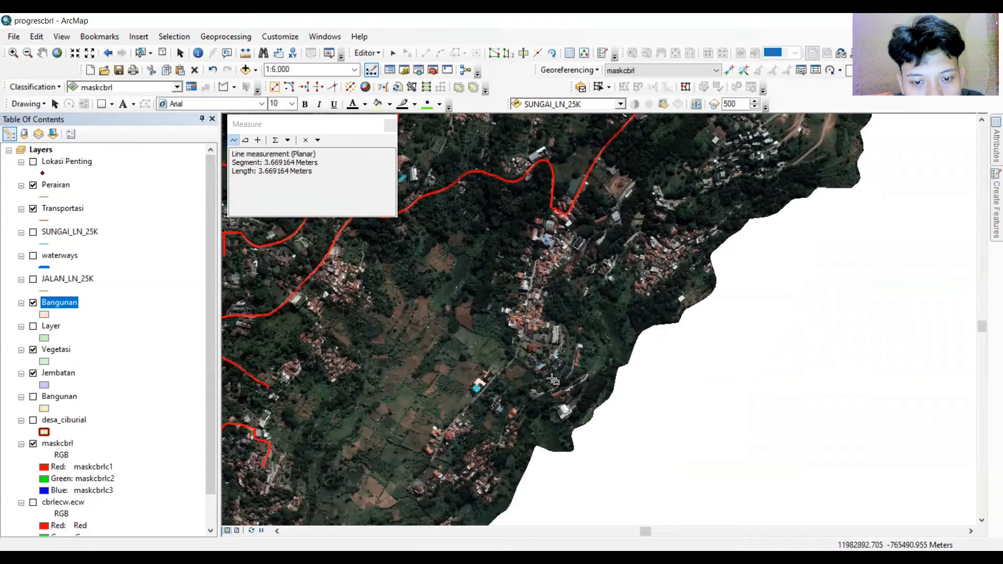
scroll(526, 282, up, 2)
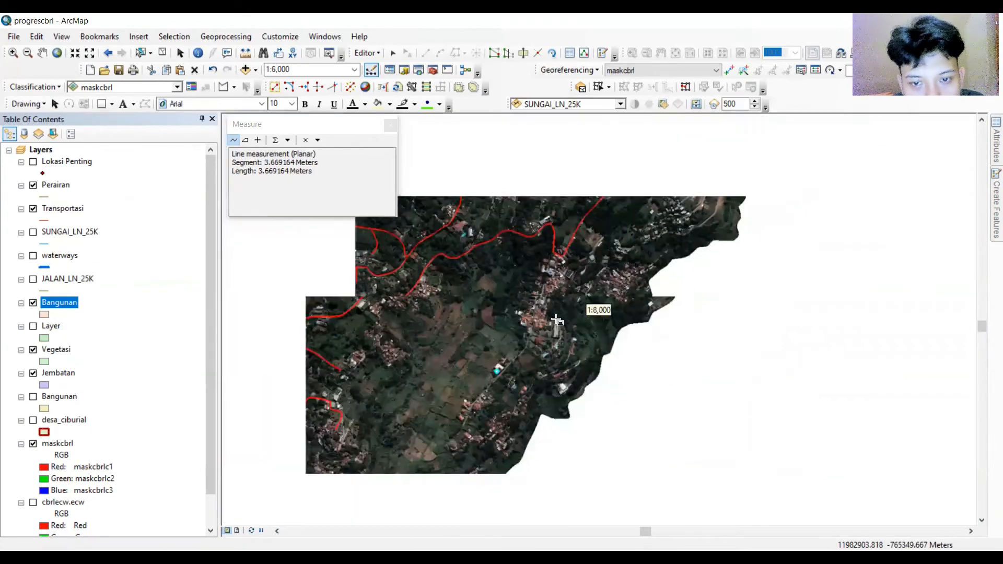